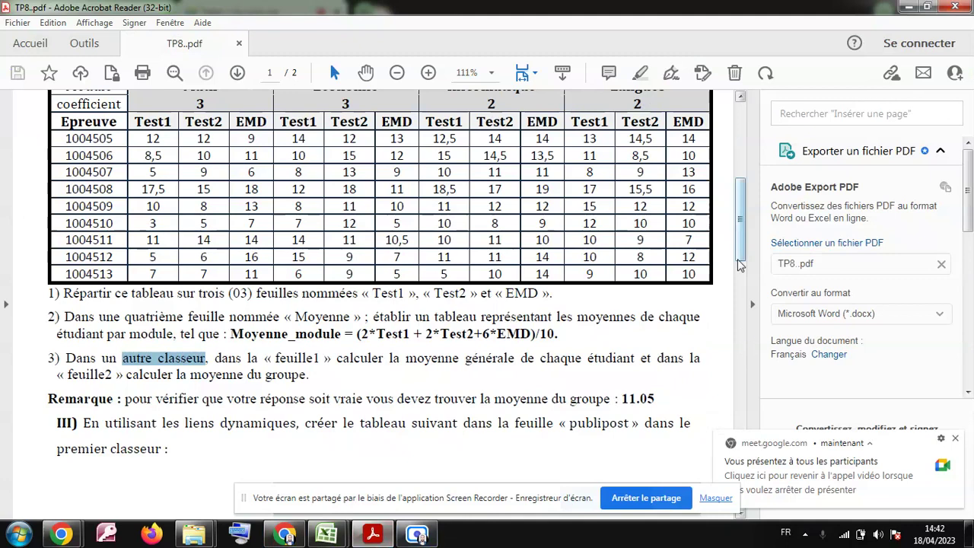
Step: Read parts III and IV of the TP8 assignment, covering the publipost table and the Bulletin du 1er Semestre layout
drag(740, 243, 738, 380)
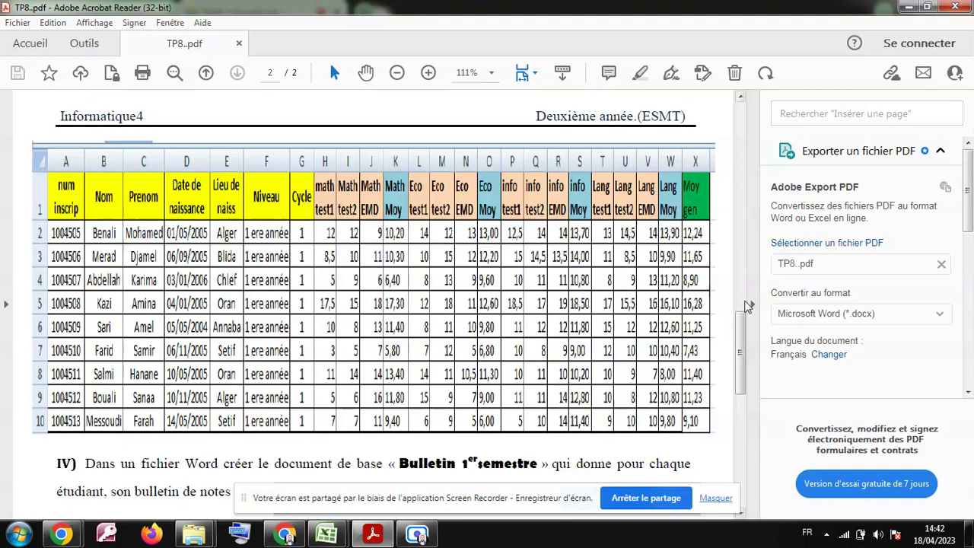
drag(739, 330, 745, 358)
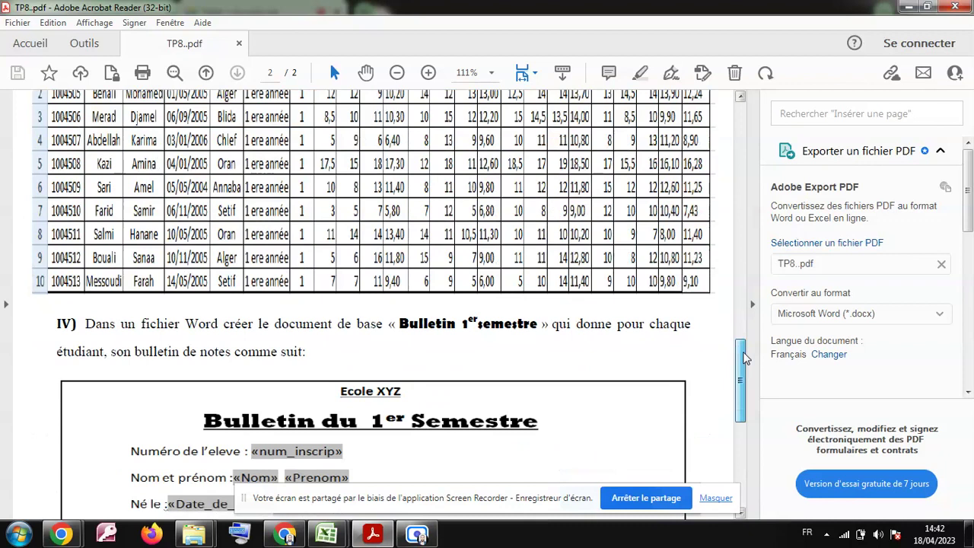
mouse_move(746, 357)
mouse_down()
mouse_move(746, 391)
mouse_move(746, 342)
mouse_up()
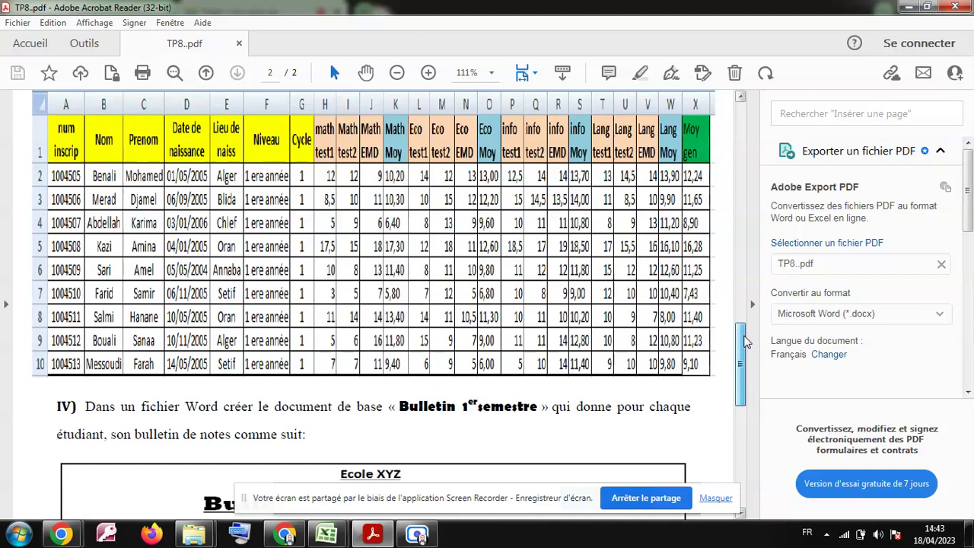
drag(745, 342, 742, 420)
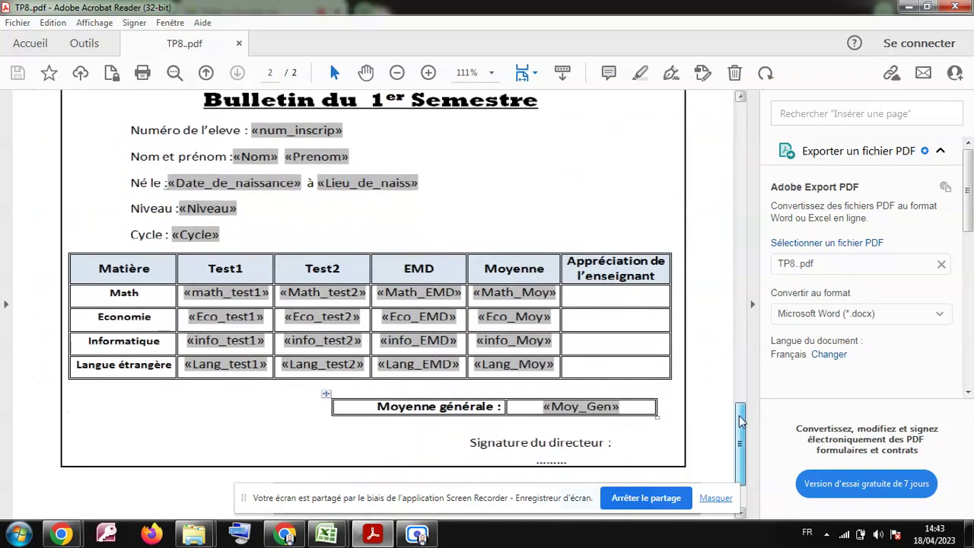
drag(742, 421, 741, 324)
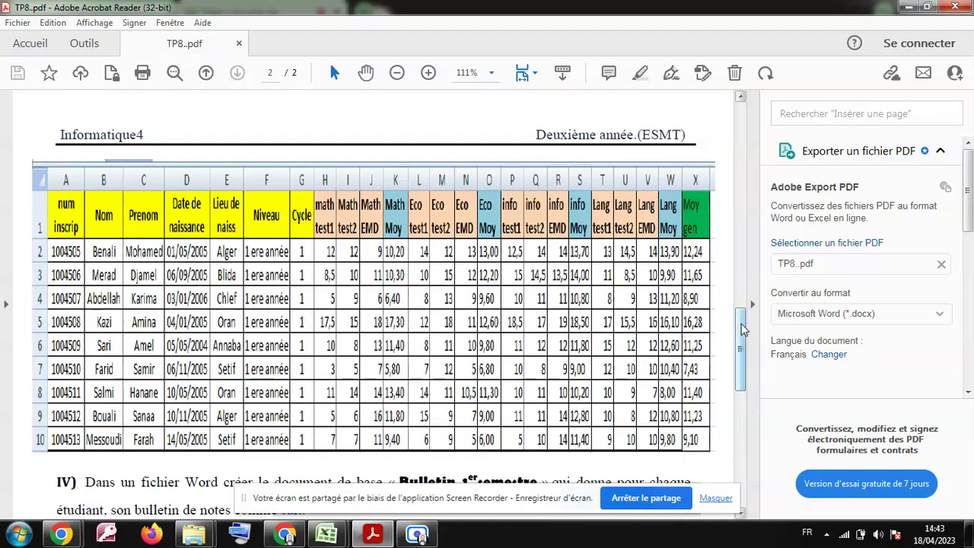
mouse_move(744, 333)
mouse_down()
mouse_move(740, 279)
mouse_move(749, 329)
mouse_up()
Step: Switch to the TP8 (part1) workbook in Excel and hide the screen-sharing notice
mouse_move(327, 534)
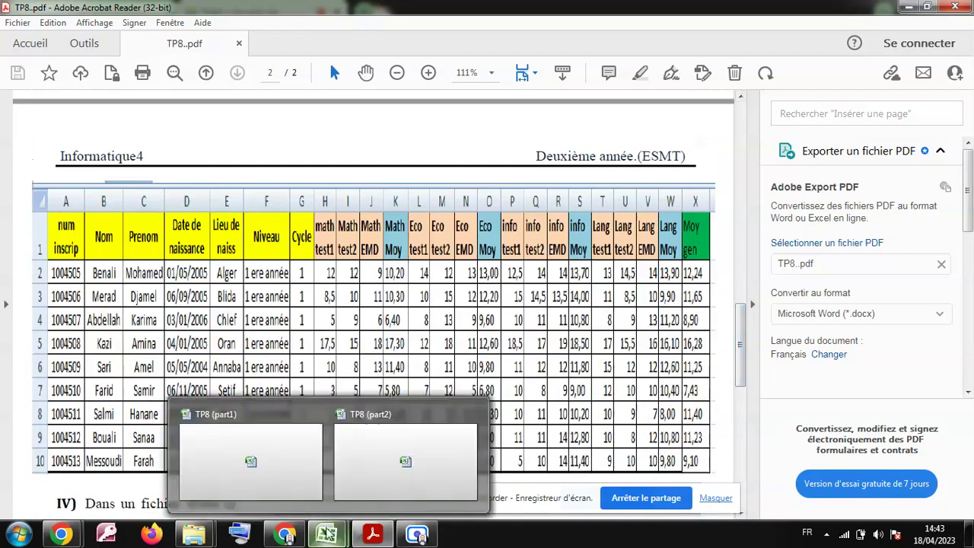
click(254, 457)
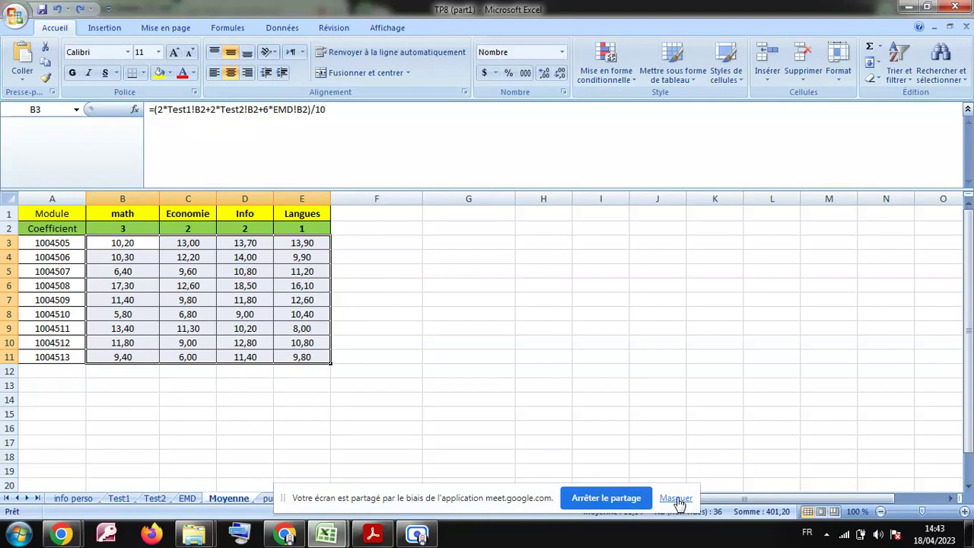
click(678, 501)
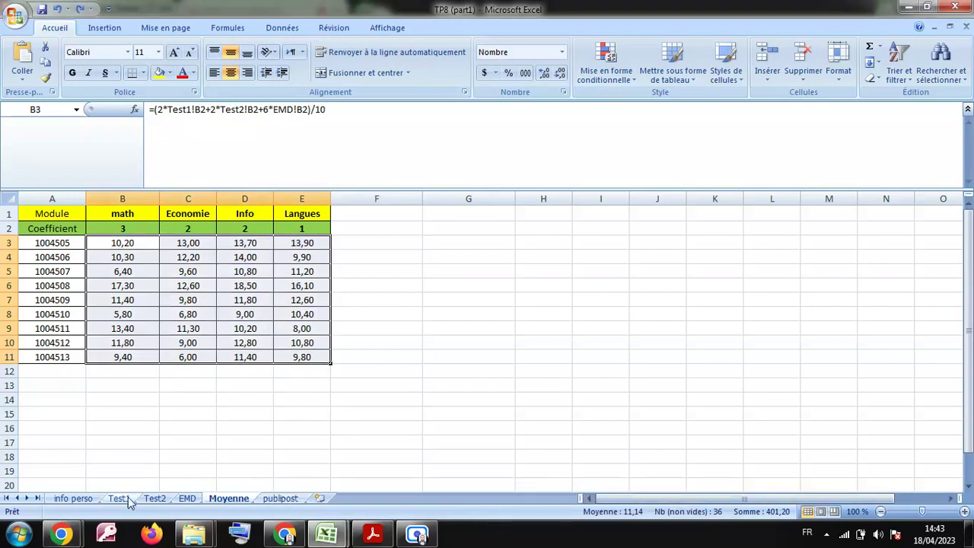
Step: Review the info perso, Test1, Test2, EMD, Moyenne and publipost sheets in order
click(74, 500)
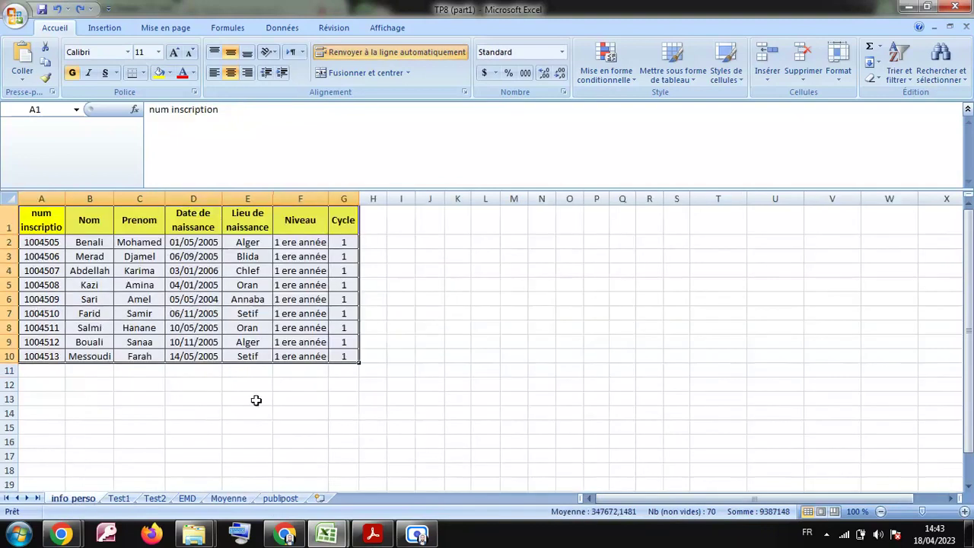
click(254, 399)
click(119, 498)
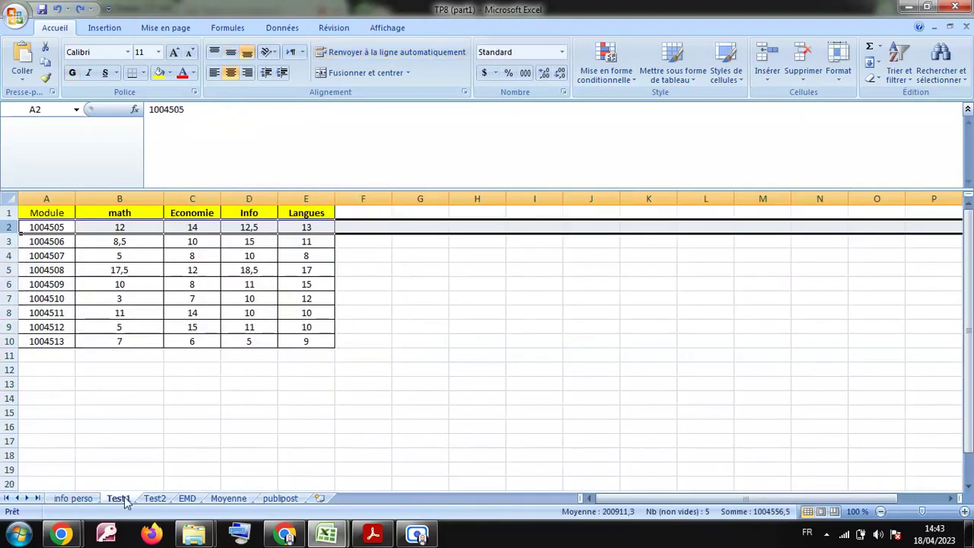
click(161, 499)
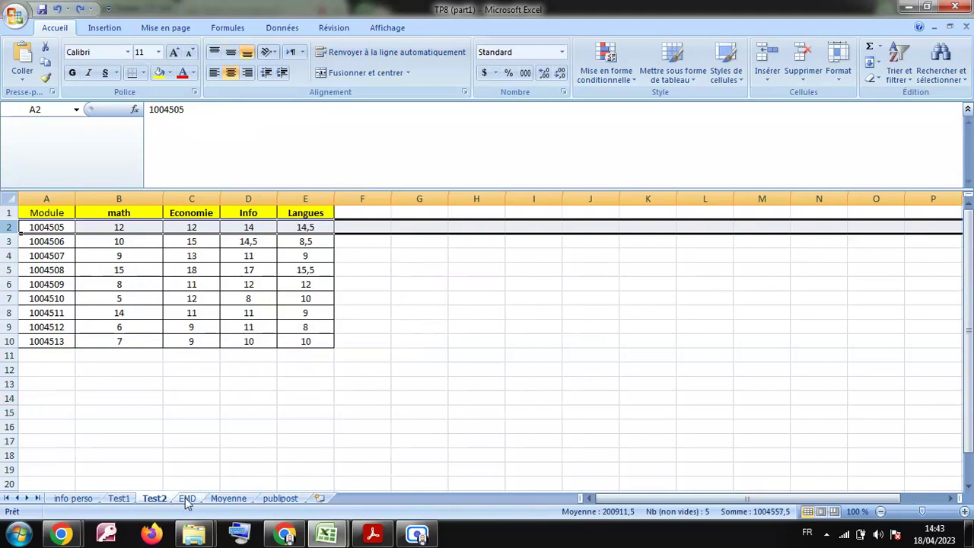
click(187, 499)
click(229, 499)
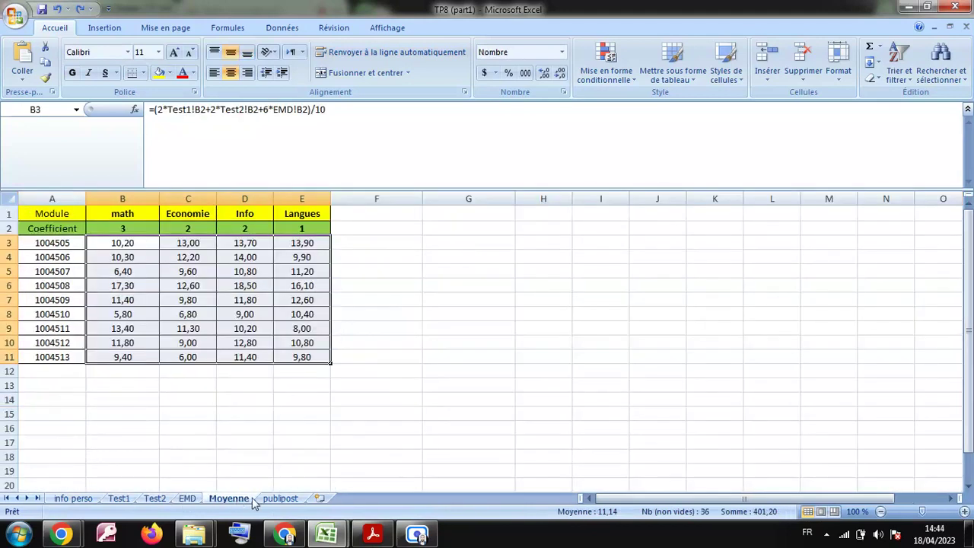
click(279, 499)
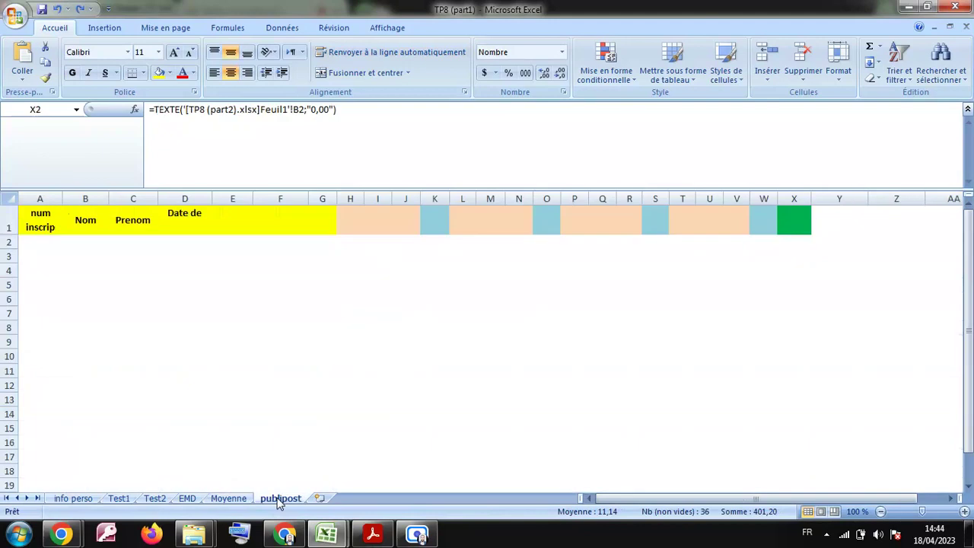
click(344, 408)
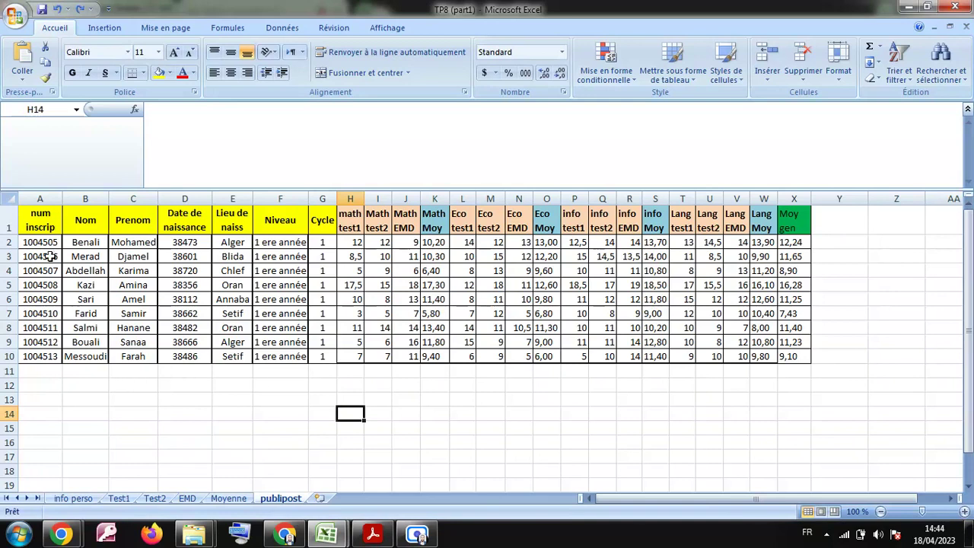
Step: Compare the student information block in publipost with its source table on the info perso sheet
drag(44, 243, 273, 352)
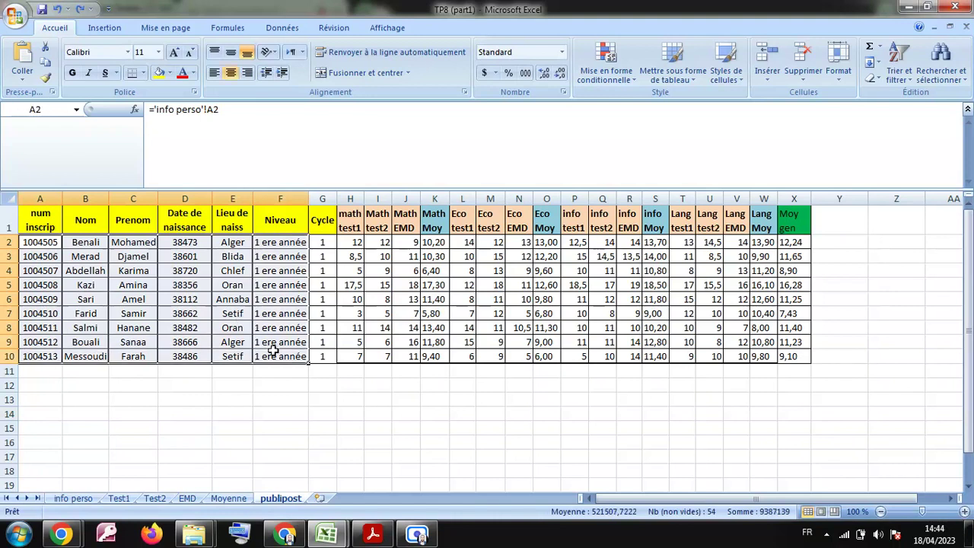
click(74, 499)
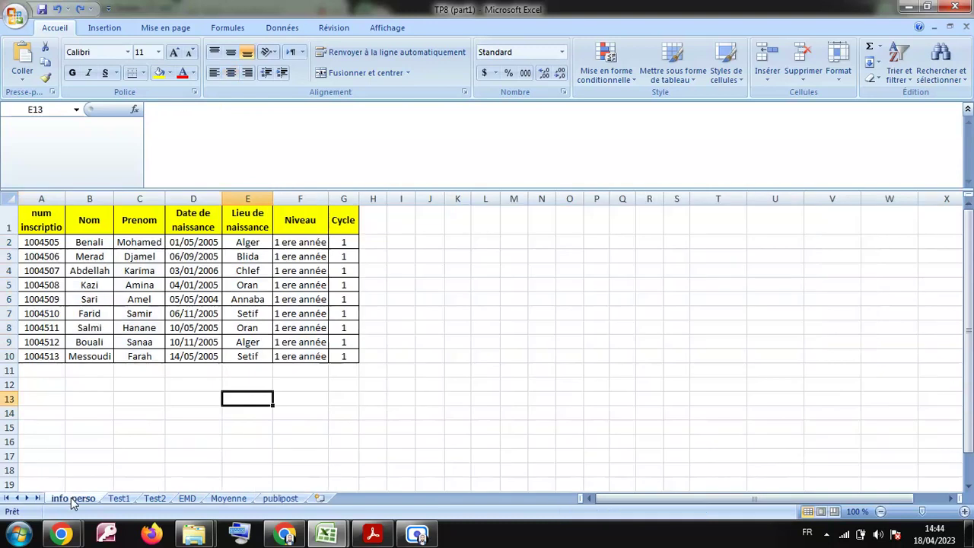
click(152, 313)
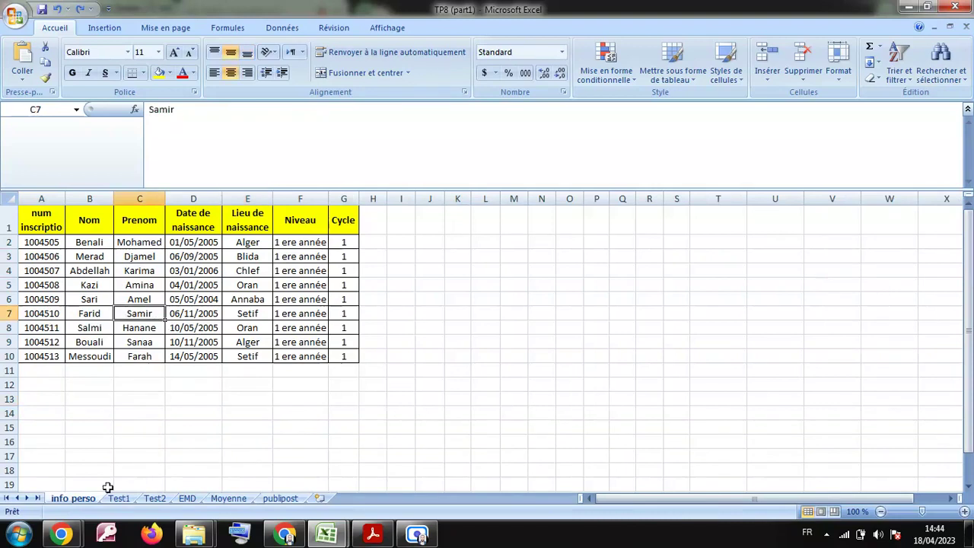
Step: Clear the student information in cells A2:F10 of the publipost sheet
click(281, 498)
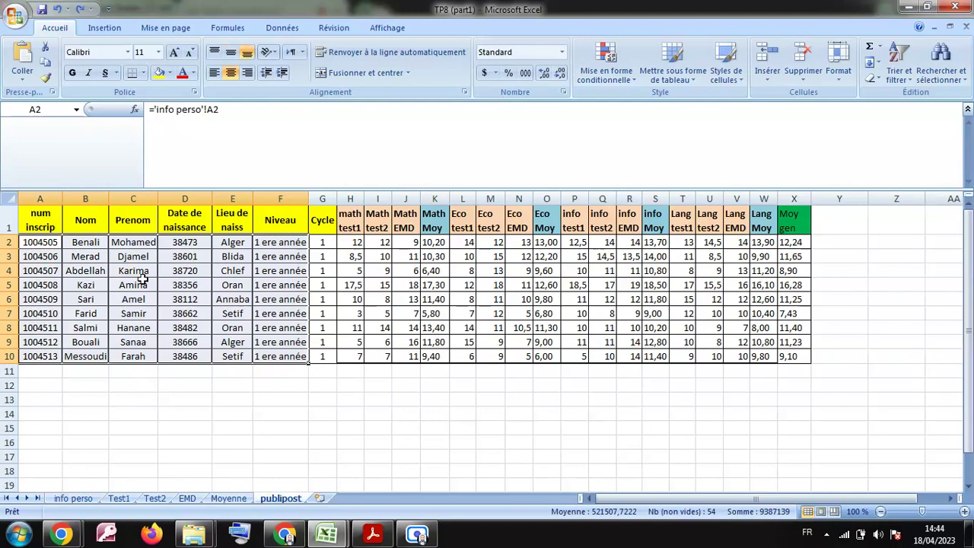
click(141, 380)
drag(47, 242, 270, 355)
key(Delete)
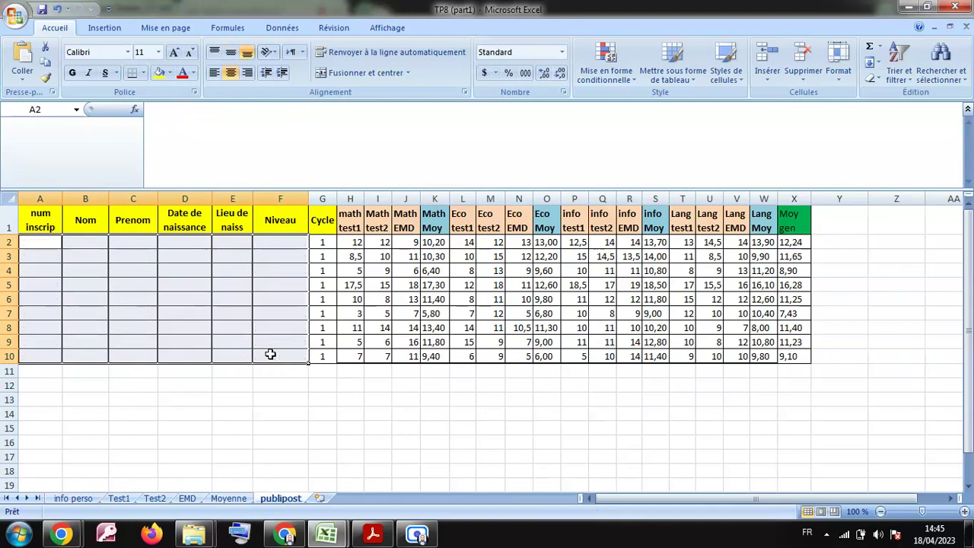
click(285, 396)
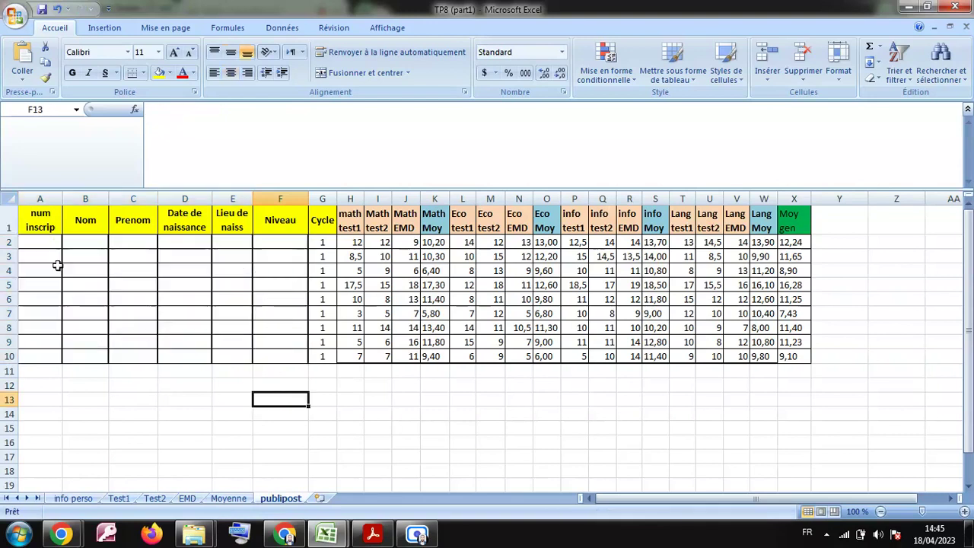
Step: Link cell A2 of publipost to the first registration number with the formula ='info perso'!A2
click(42, 241)
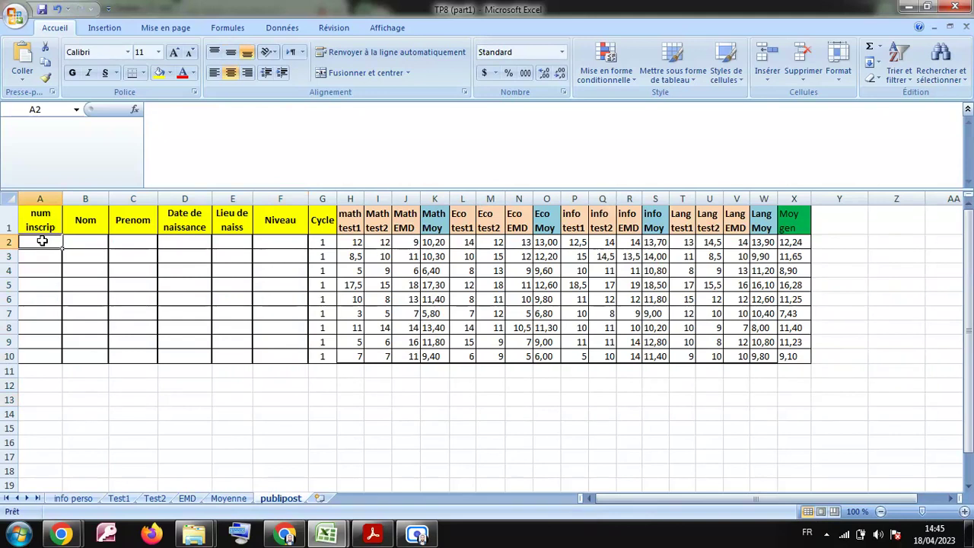
text(=)
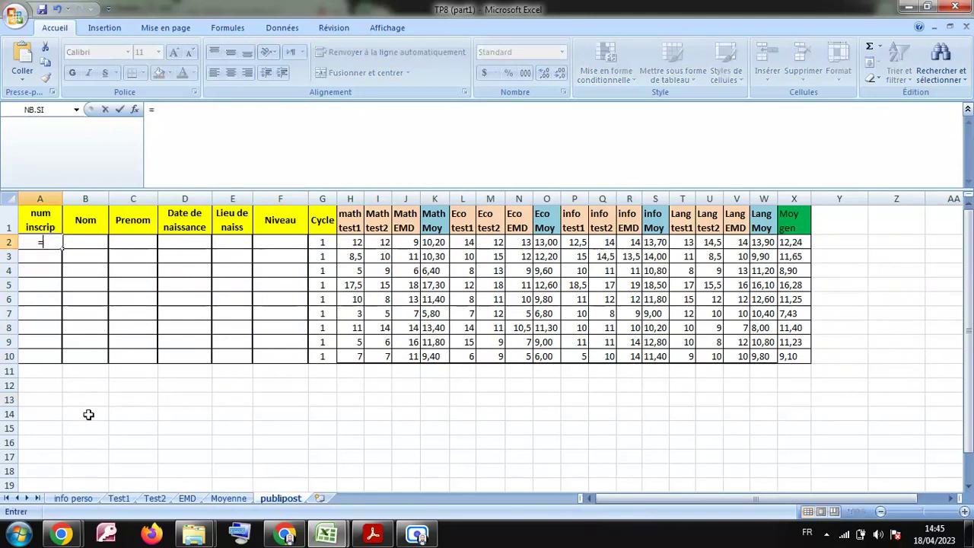
click(75, 498)
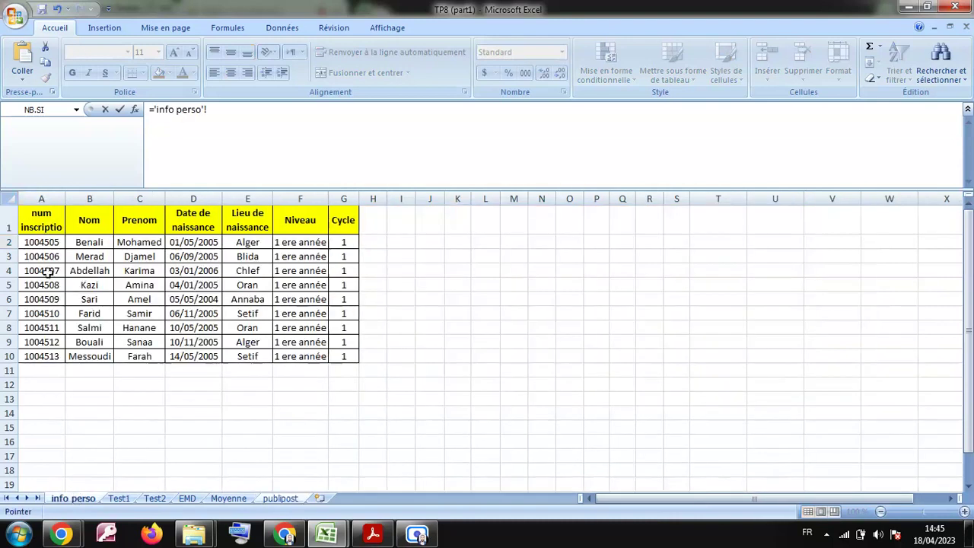
click(44, 242)
key(Return)
Step: Fill the A2 link formula across and down through G10 on publipost, and check the formula in E10
click(43, 242)
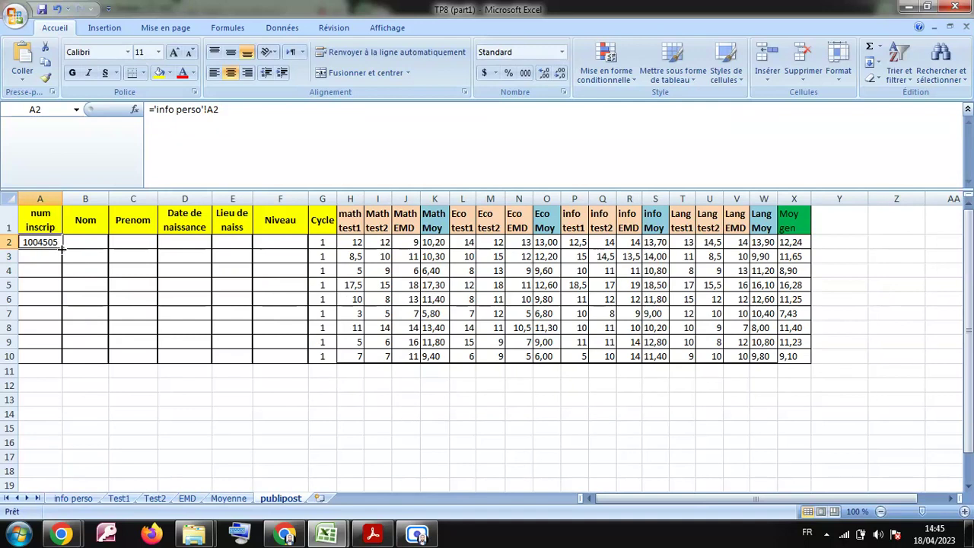
drag(63, 244, 329, 367)
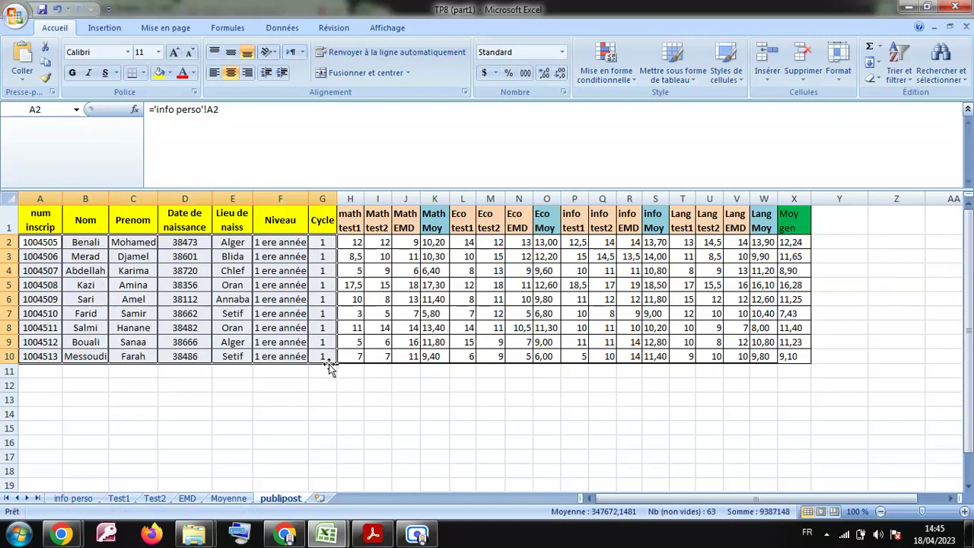
click(283, 404)
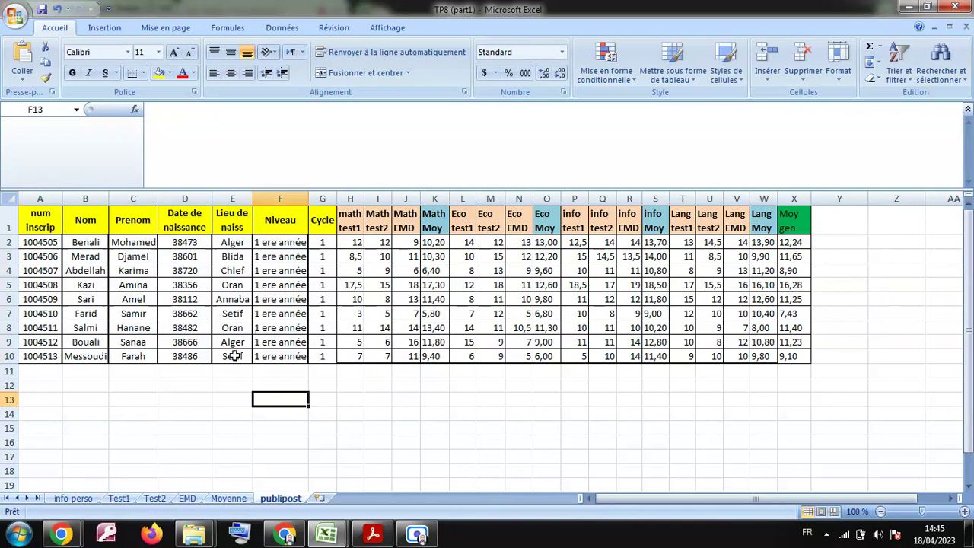
click(235, 355)
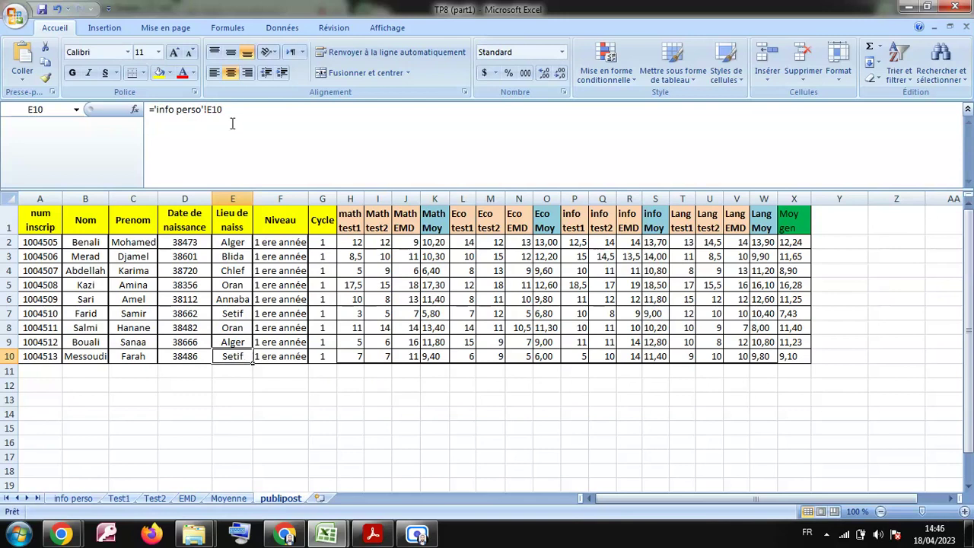
click(306, 430)
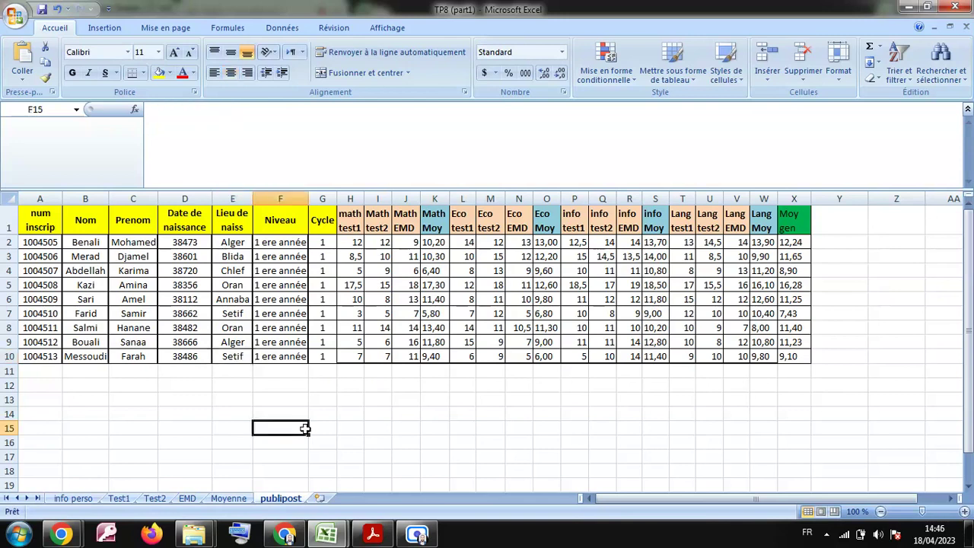
Step: Examine the row 2 formulas behind the math and economics test and EMD grades and the Math Moy column
click(356, 241)
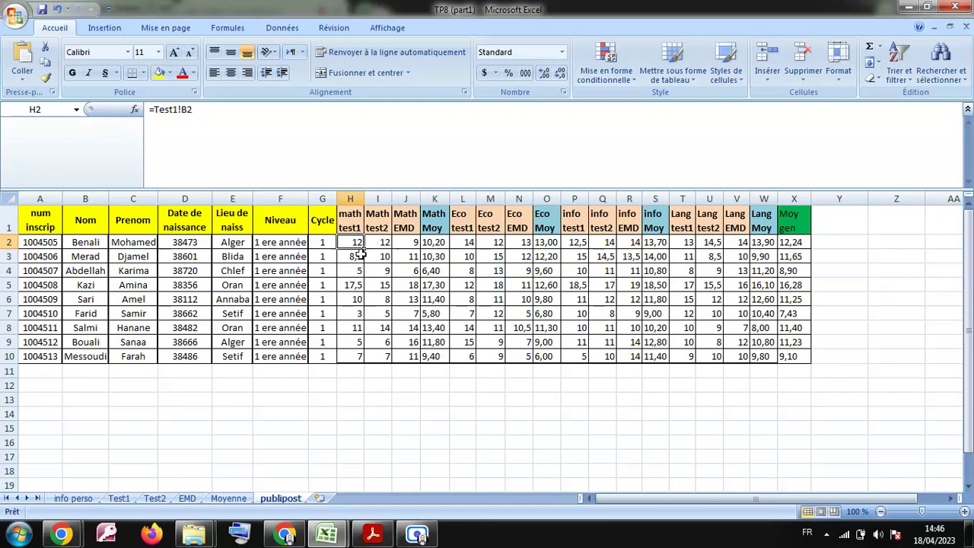
click(433, 242)
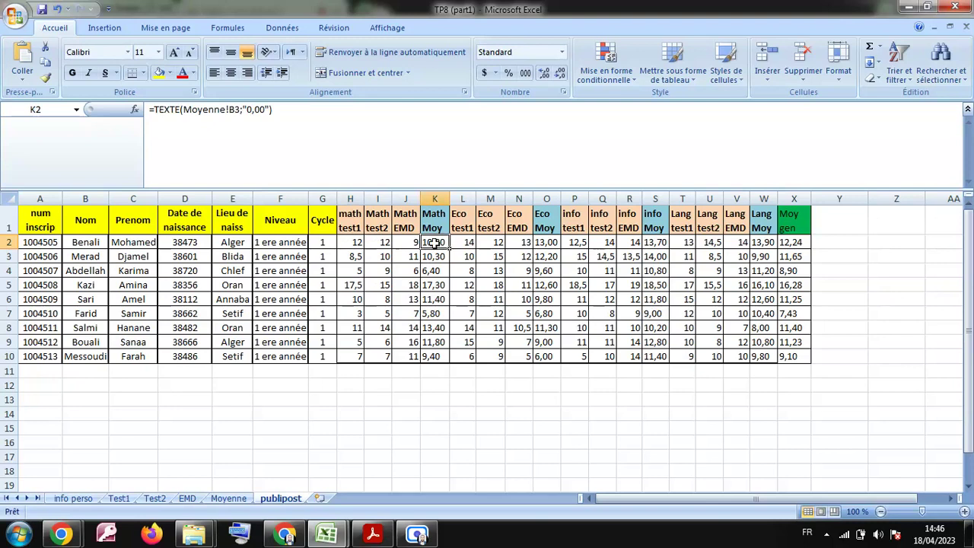
click(406, 242)
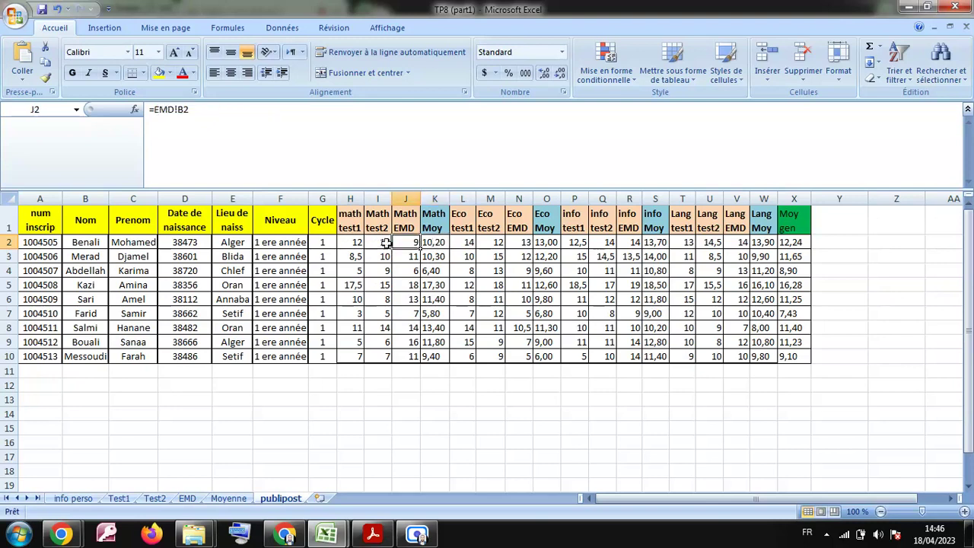
click(383, 242)
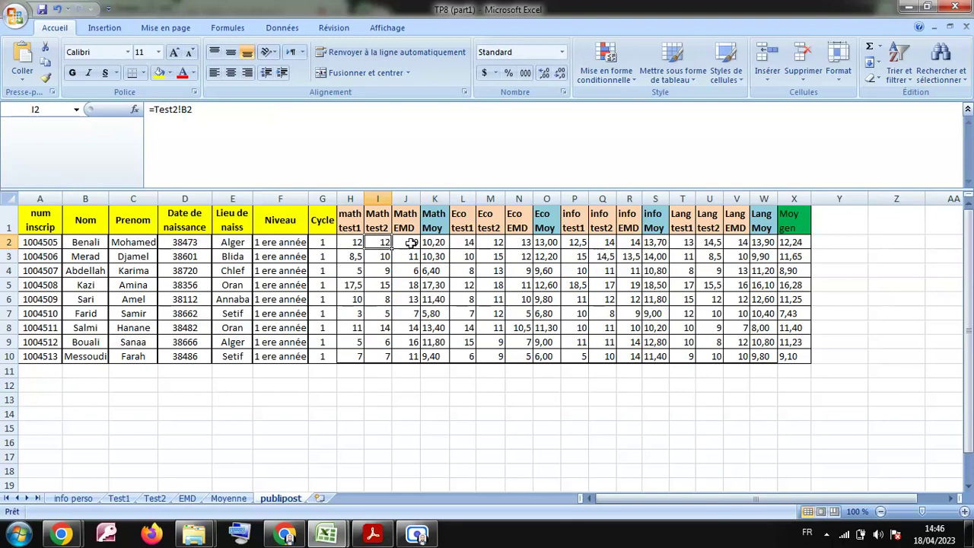
click(411, 242)
click(464, 242)
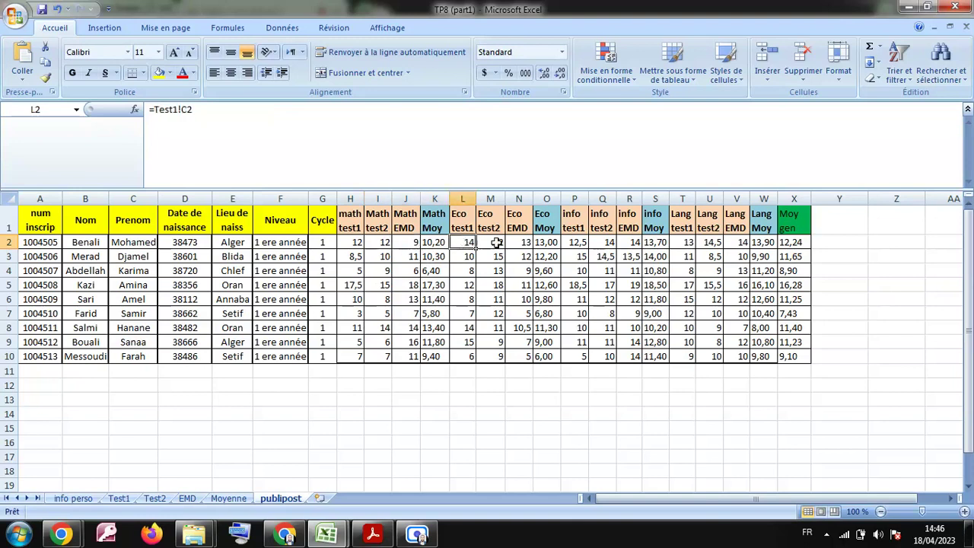
click(496, 242)
click(521, 242)
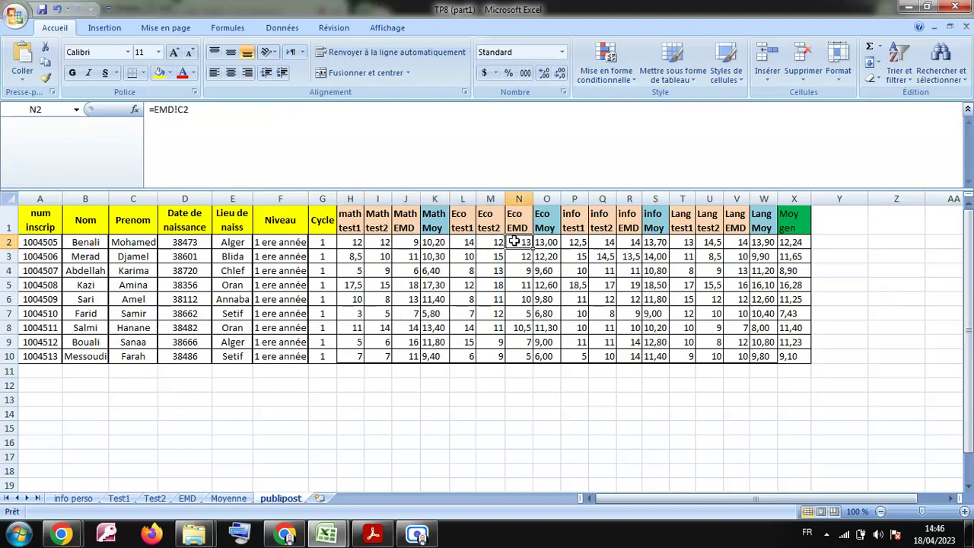
click(431, 242)
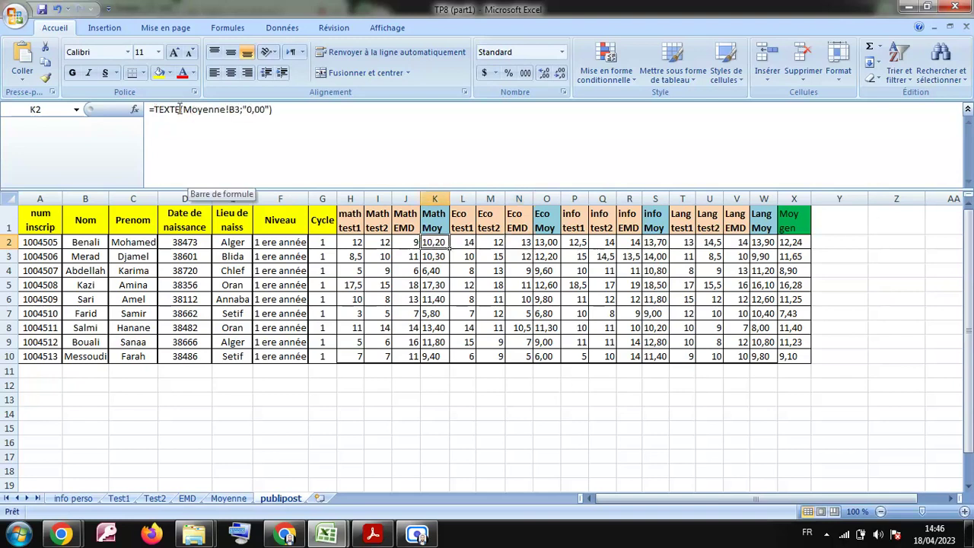
Step: Examine the row 2 TEXTE formulas linking the math, economics, info and language averages to the Moyenne sheet
drag(184, 109, 225, 109)
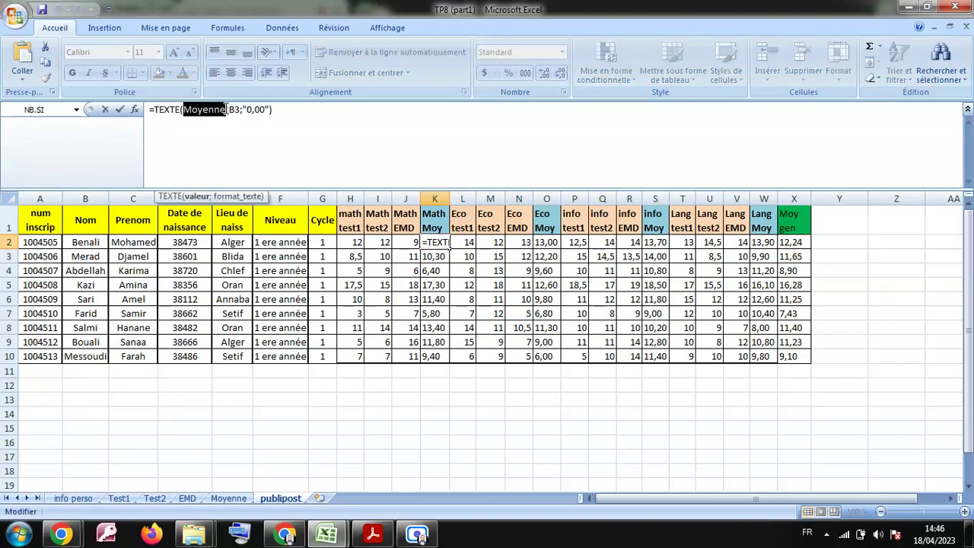
click(226, 109)
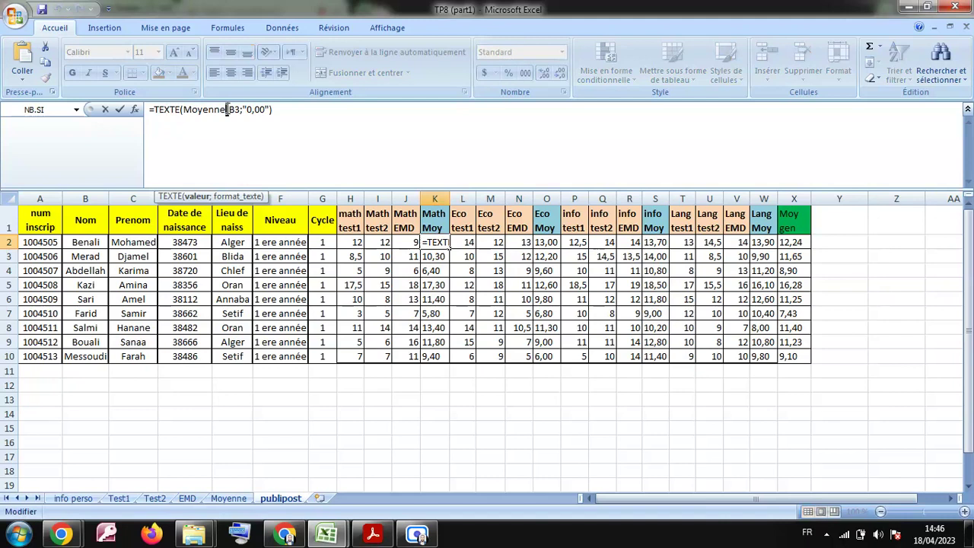
drag(226, 109, 242, 109)
key(Escape)
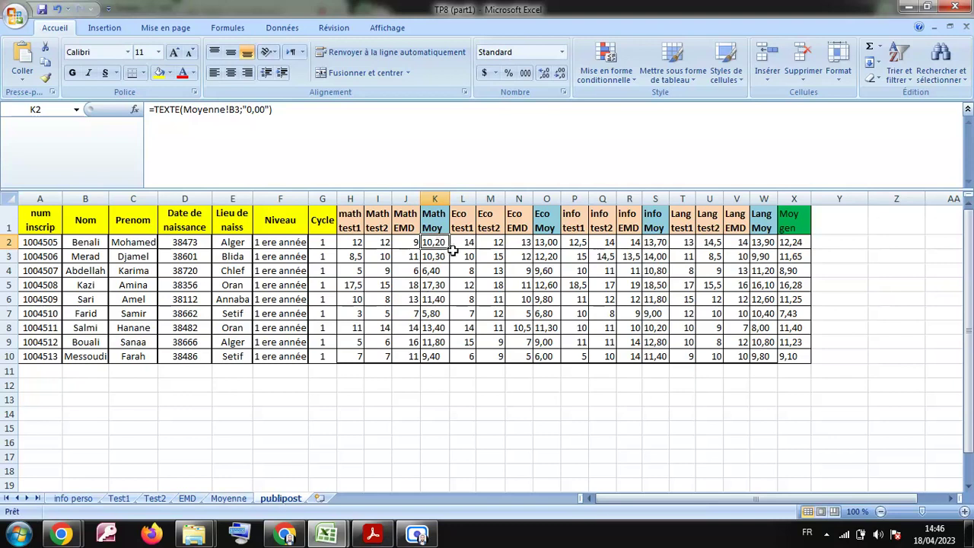
click(546, 242)
click(655, 242)
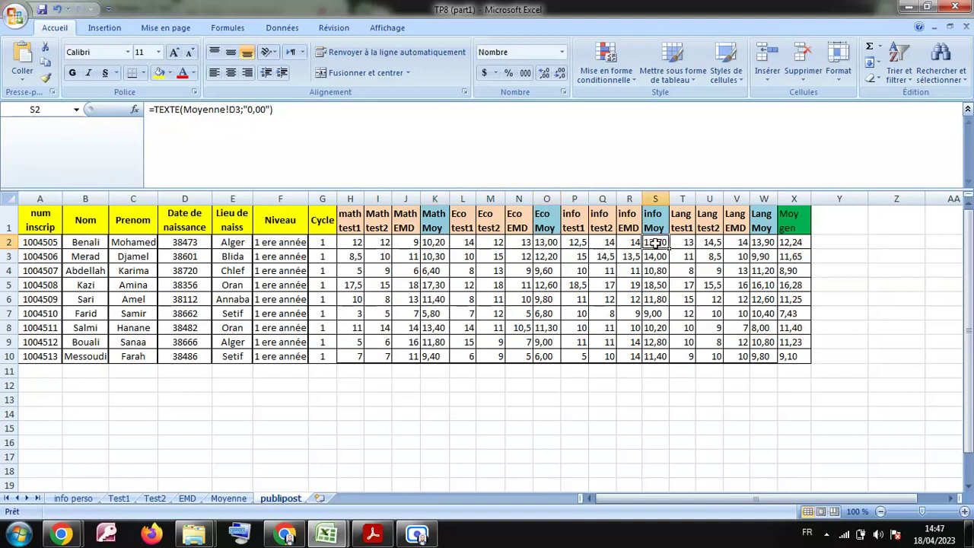
click(761, 242)
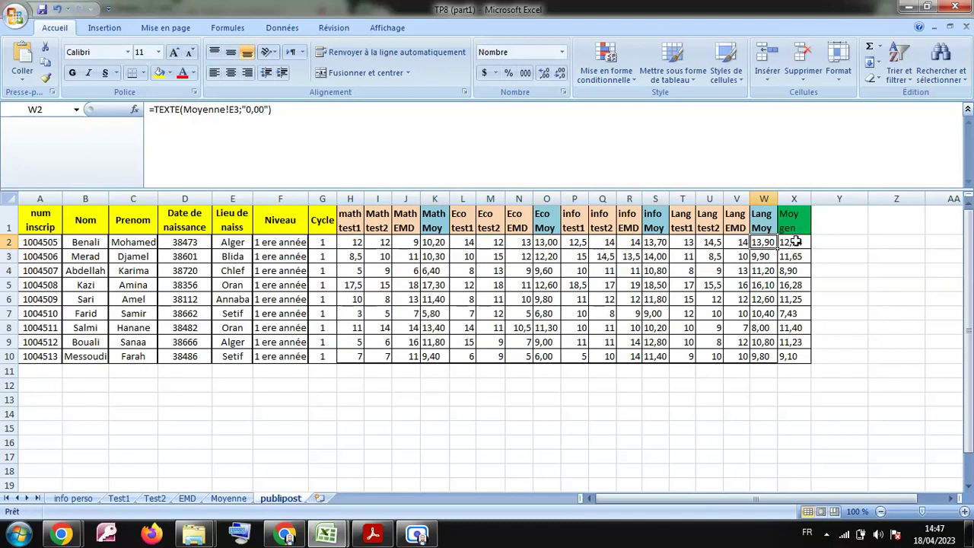
Step: Examine the workbook name, sheet name and cell reference in the Moy gen formula in X2
click(793, 242)
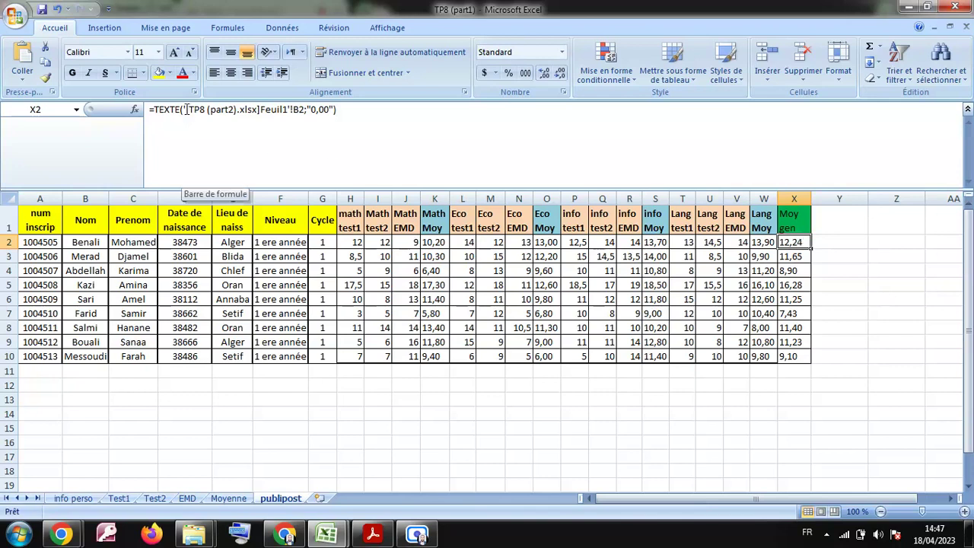
drag(187, 109, 260, 109)
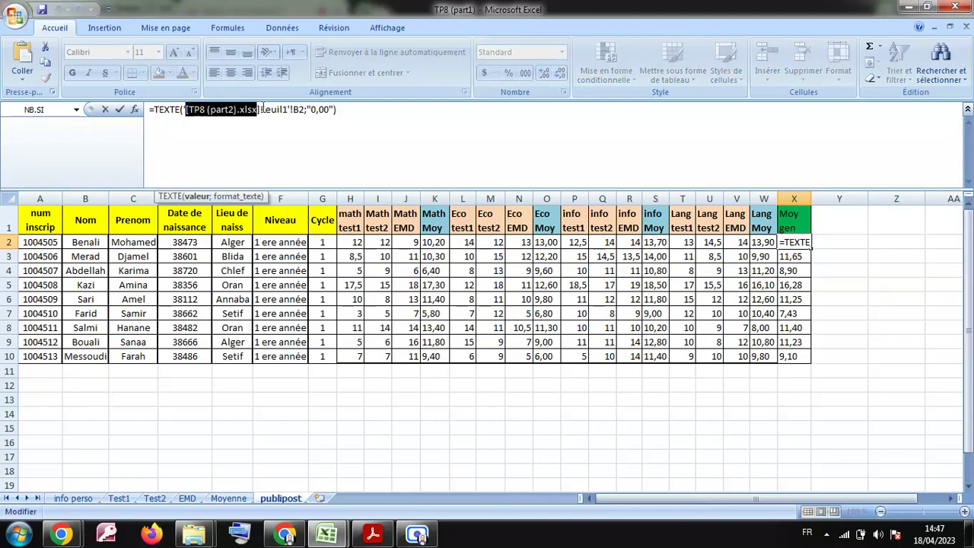
drag(261, 109, 289, 109)
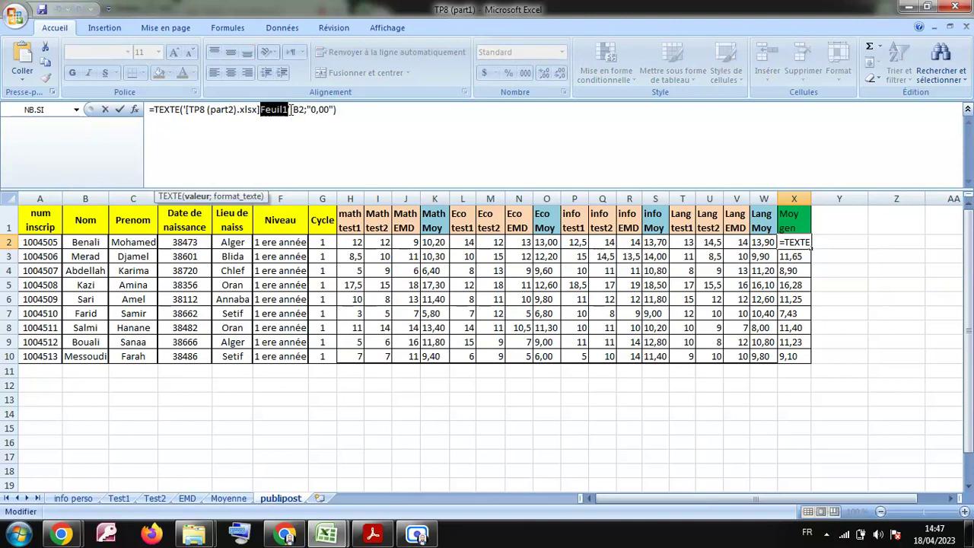
click(289, 109)
text(')
click(183, 109)
text(')
mouse_move(305, 110)
mouse_down()
mouse_move(262, 110)
mouse_move(289, 109)
mouse_up()
click(293, 107)
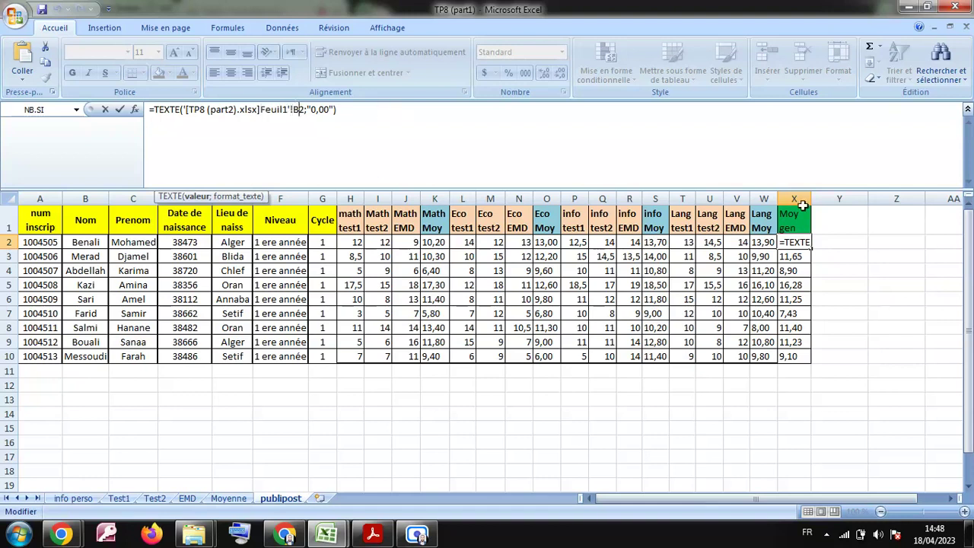
Step: Fill the Moy gen formula from X2 down through X10
click(796, 244)
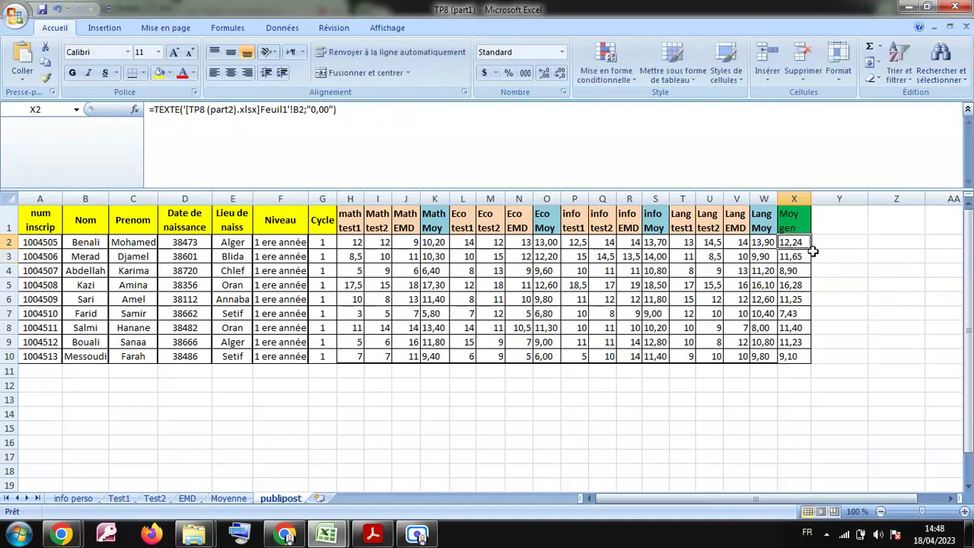
drag(811, 249, 803, 367)
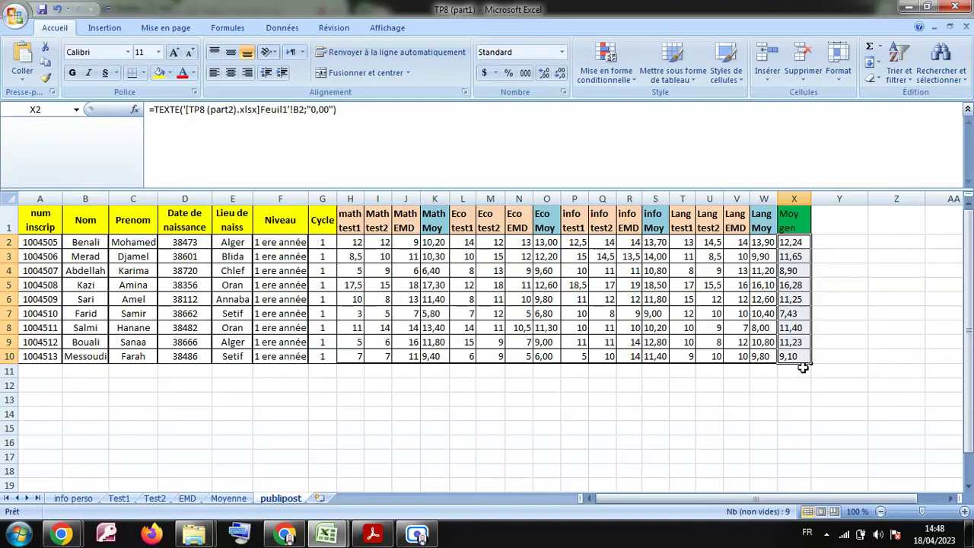
click(736, 383)
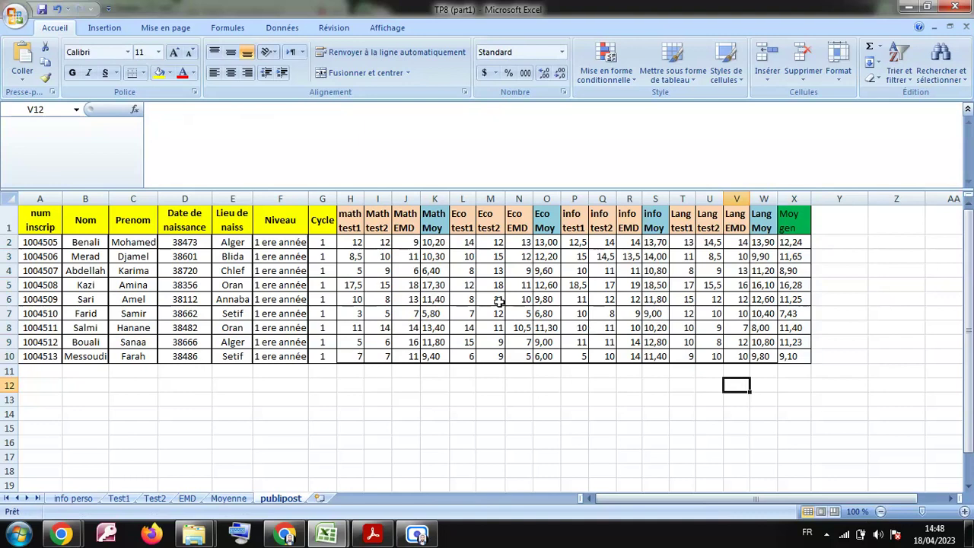
Step: Examine the TEXTE function and its "0,00" format in the Math Moy formulas in K2 and K3
click(434, 242)
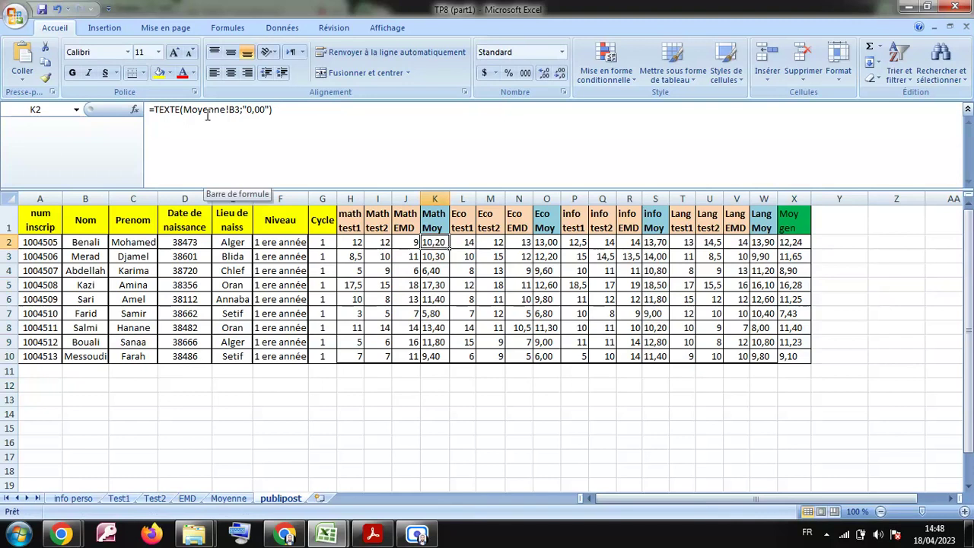
drag(154, 110, 180, 109)
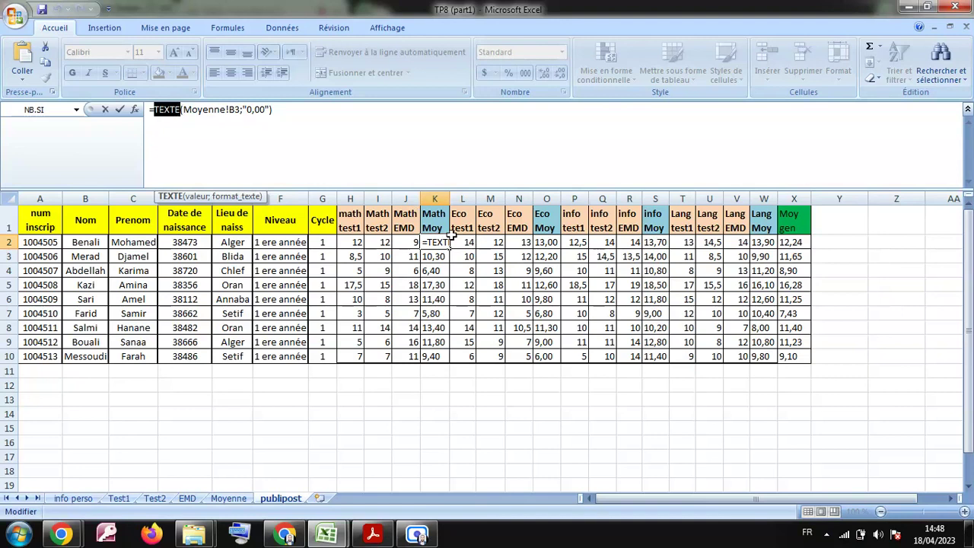
key(Return)
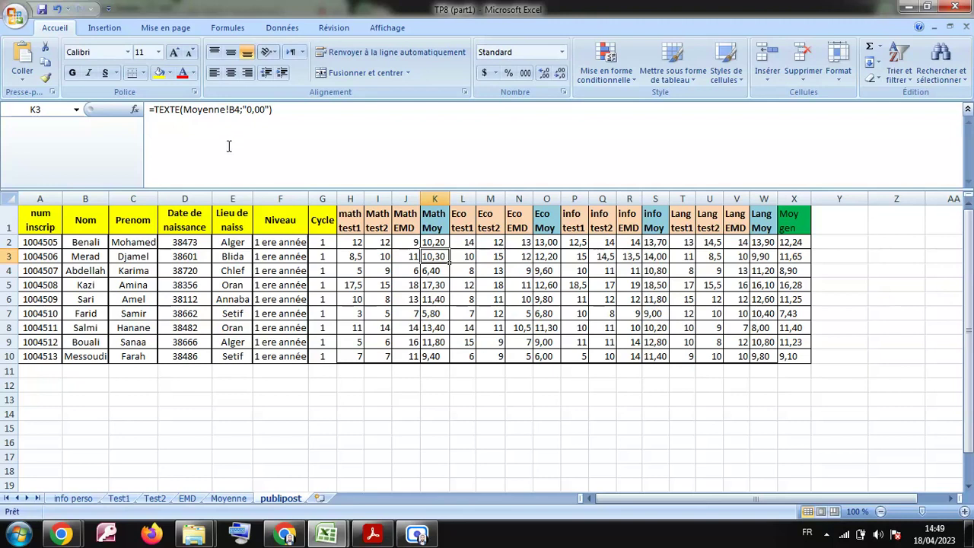
drag(152, 109, 181, 110)
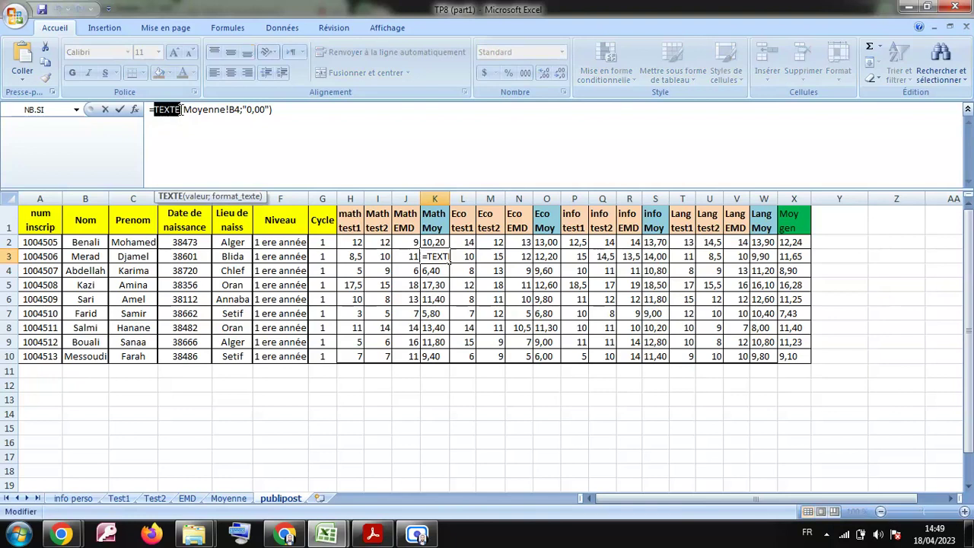
click(181, 109)
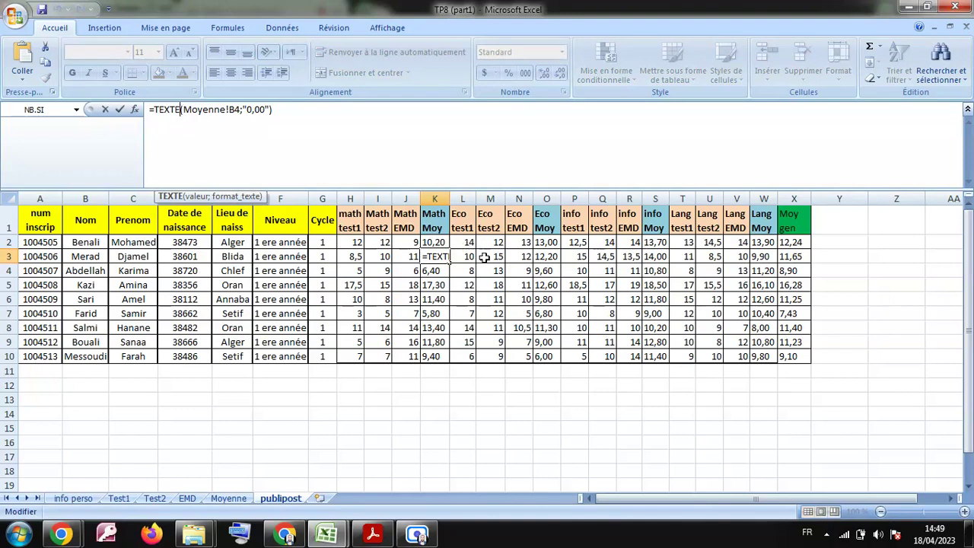
key(Return)
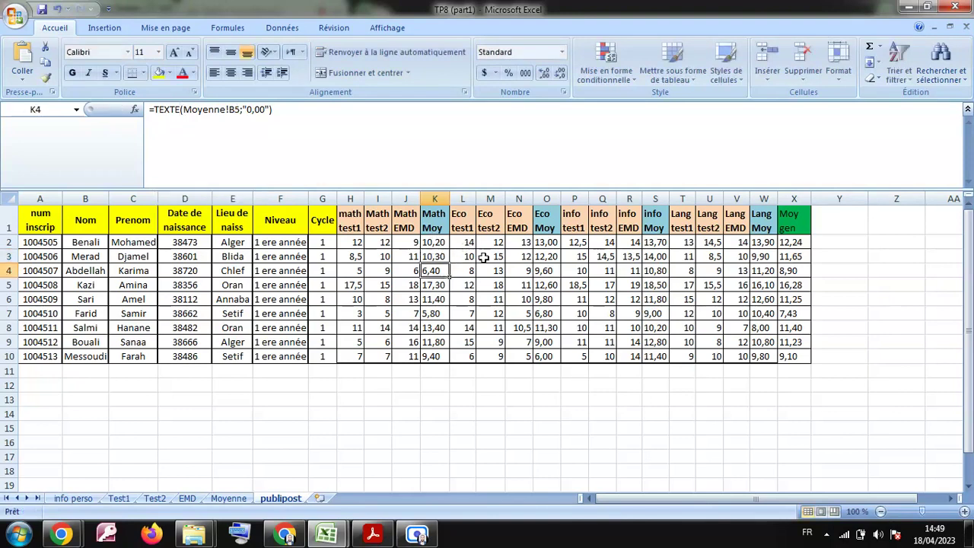
click(441, 243)
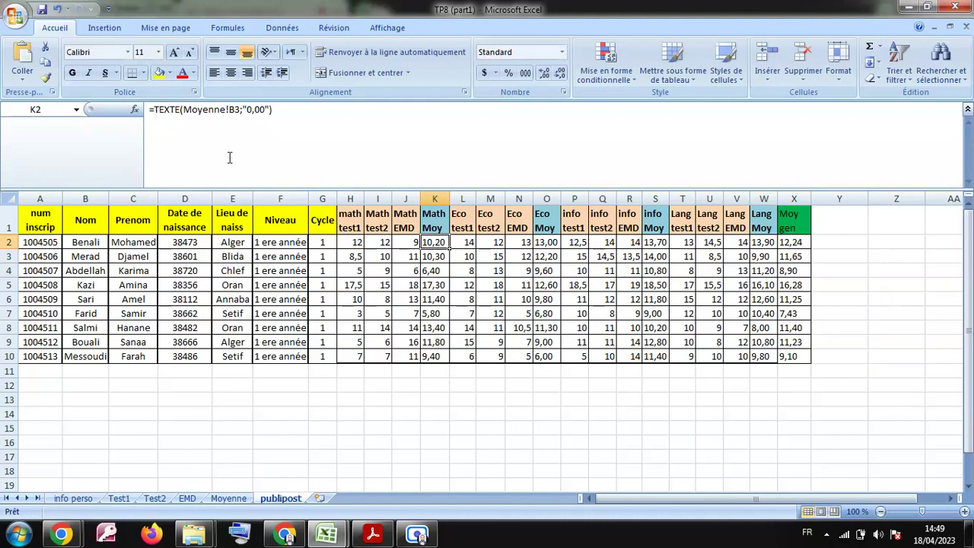
drag(153, 109, 180, 109)
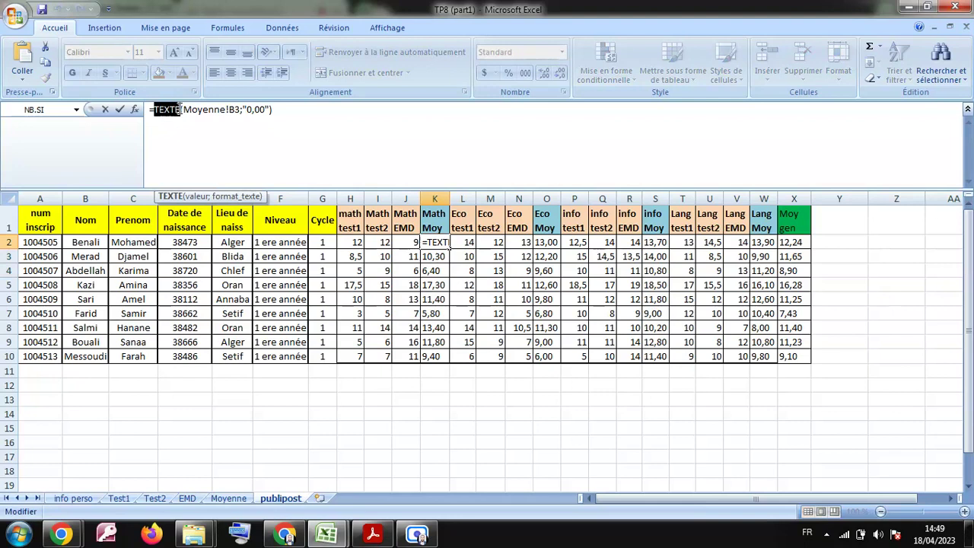
click(259, 109)
double_click(260, 110)
key(Return)
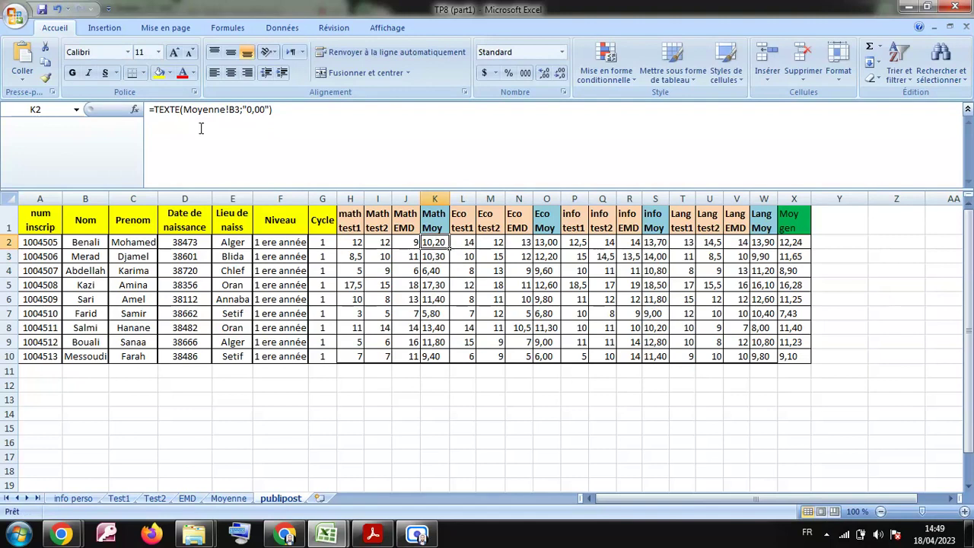
drag(154, 110, 181, 109)
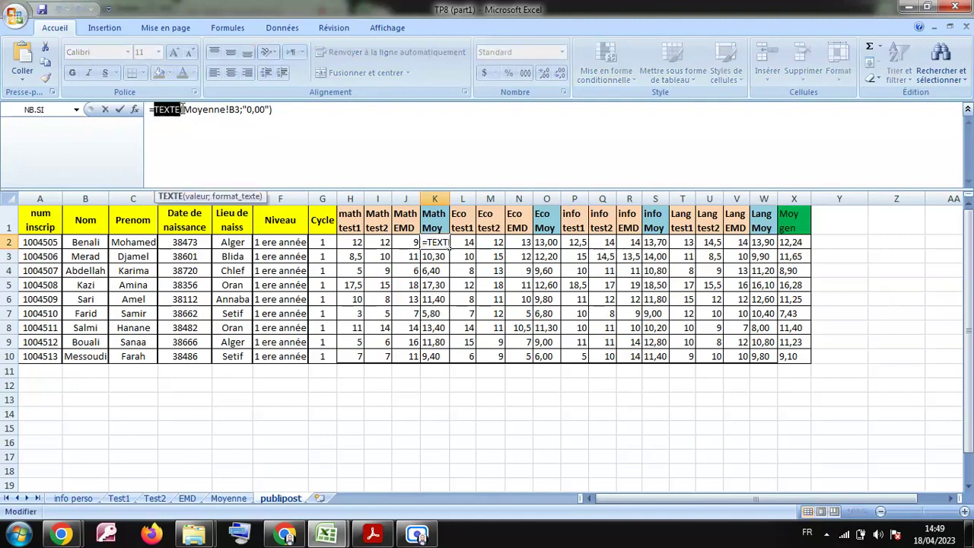
key(Escape)
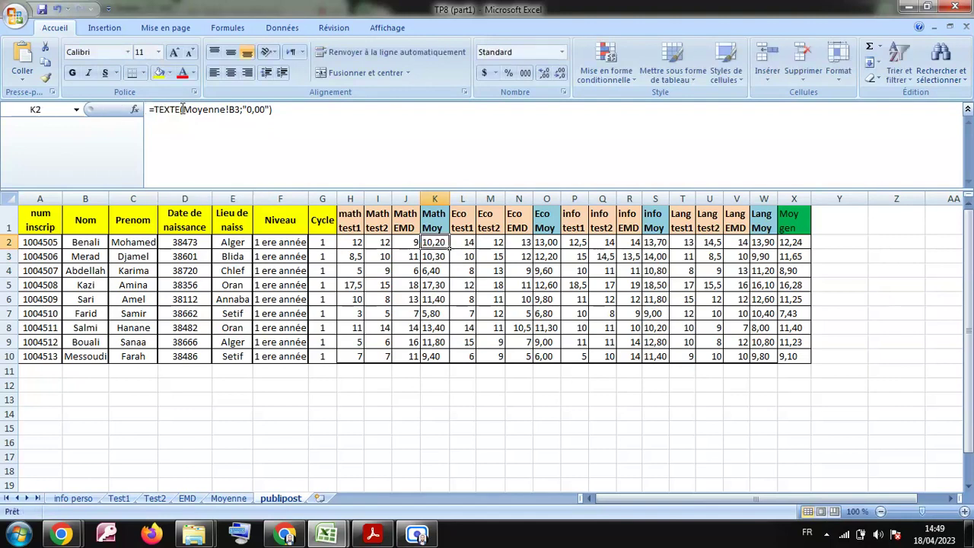
Step: Compare the plain link in H2 with the Moy columns K, O, S, W and X, and review the TEXTE formula in X2
click(347, 241)
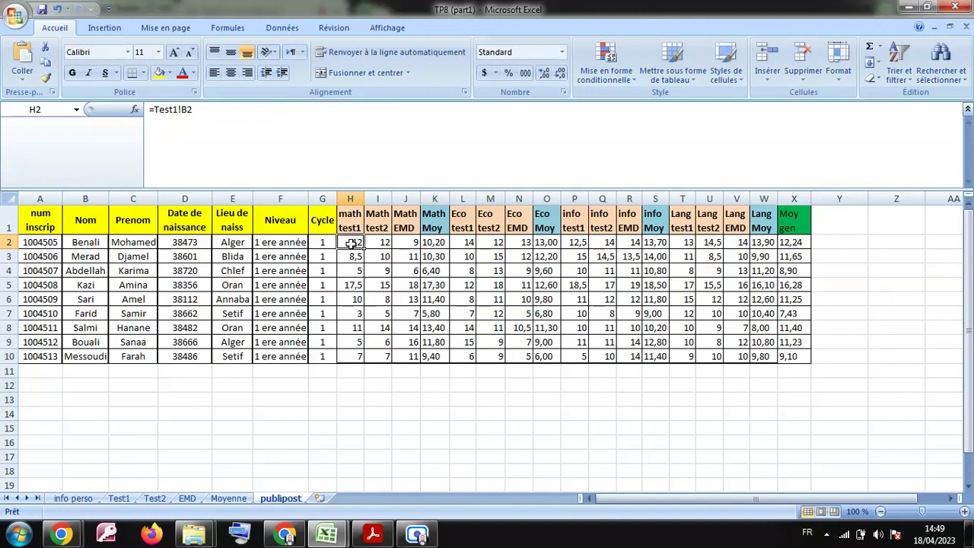
click(435, 199)
click(547, 199)
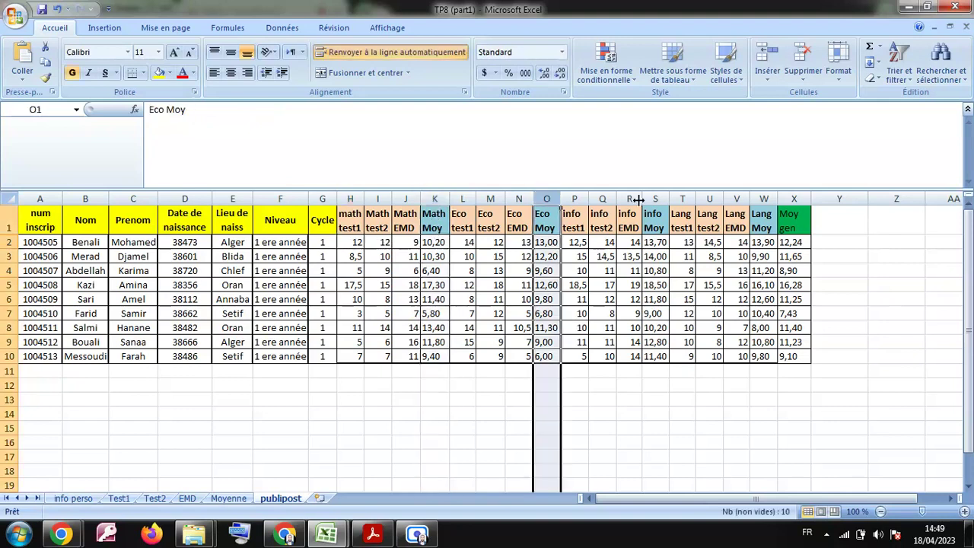
drag(655, 199, 772, 197)
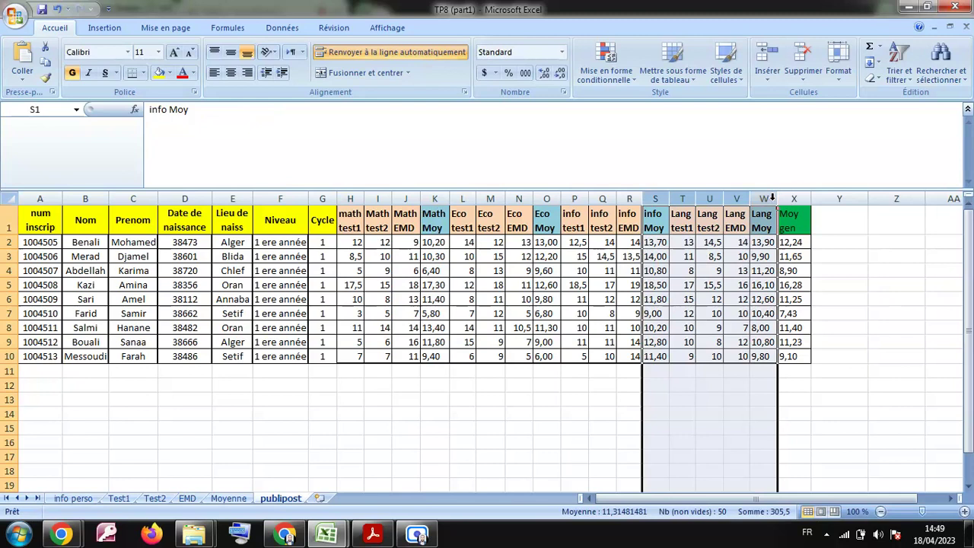
click(794, 199)
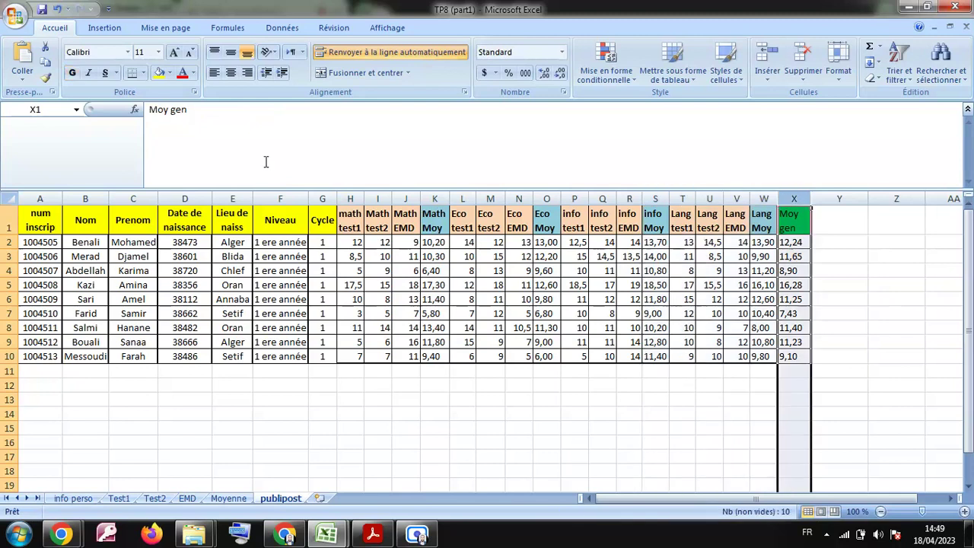
click(798, 243)
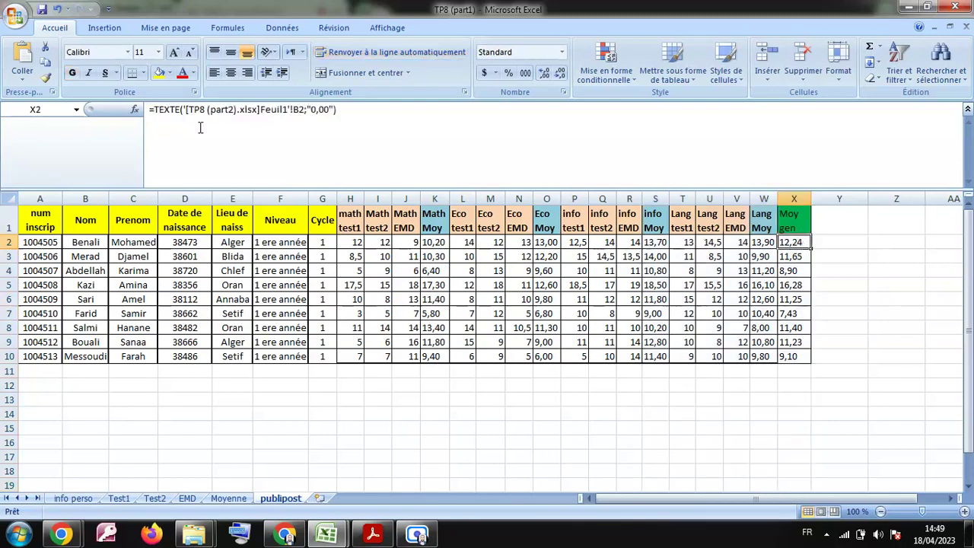
click(341, 114)
key(ctrl+Return)
Step: Switch to TP8..pdf in Adobe Acrobat Reader and review the publipost table and the instructions of parts III and IV
click(373, 534)
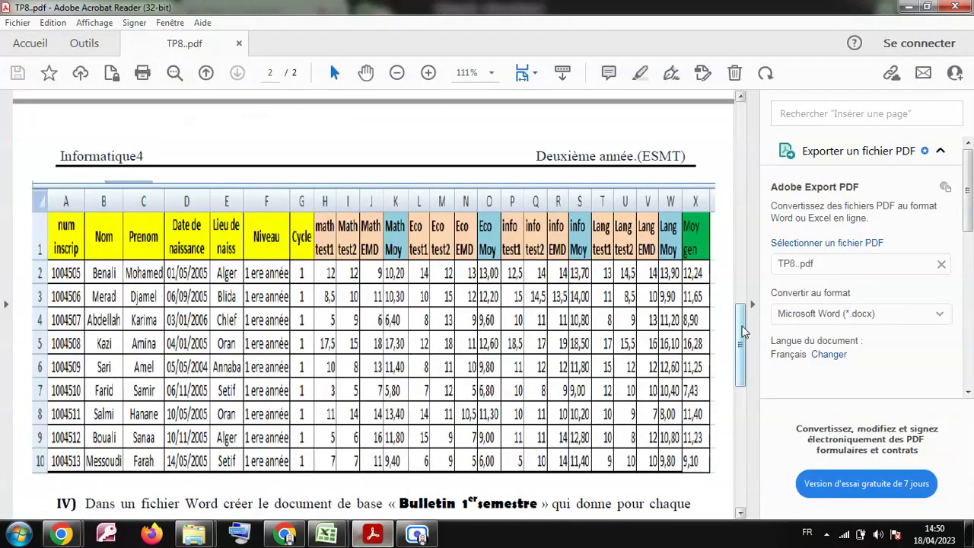
scroll(745, 351, down, 3)
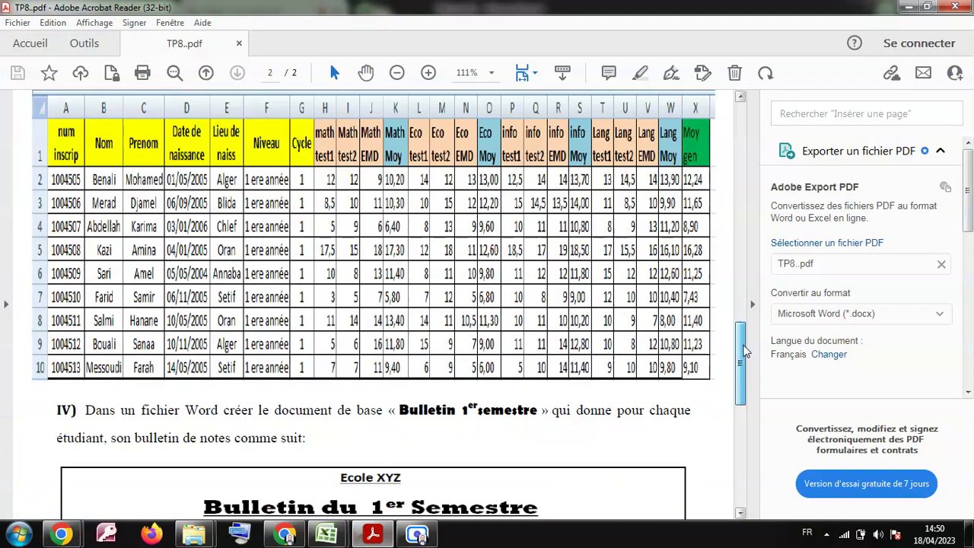
scroll(745, 351, down, 1)
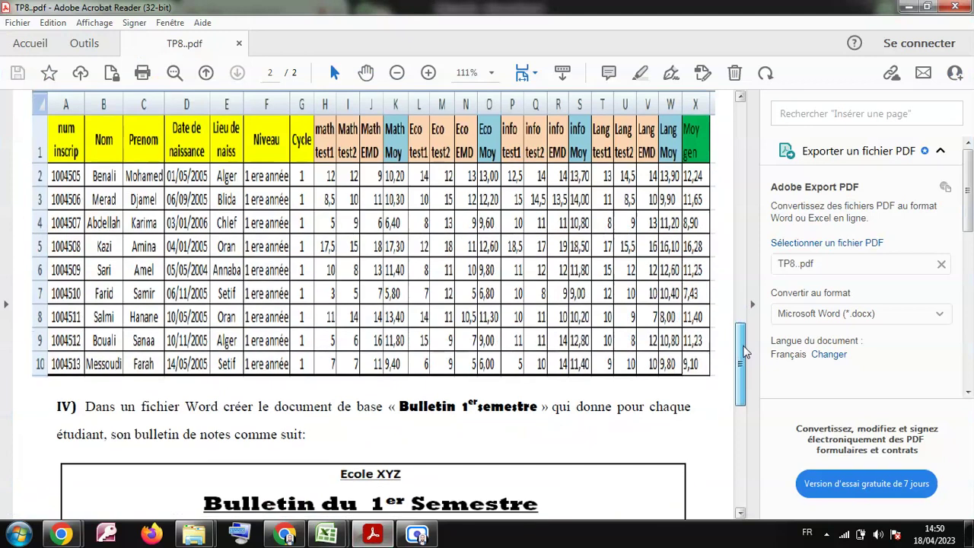
scroll(745, 351, down, 1)
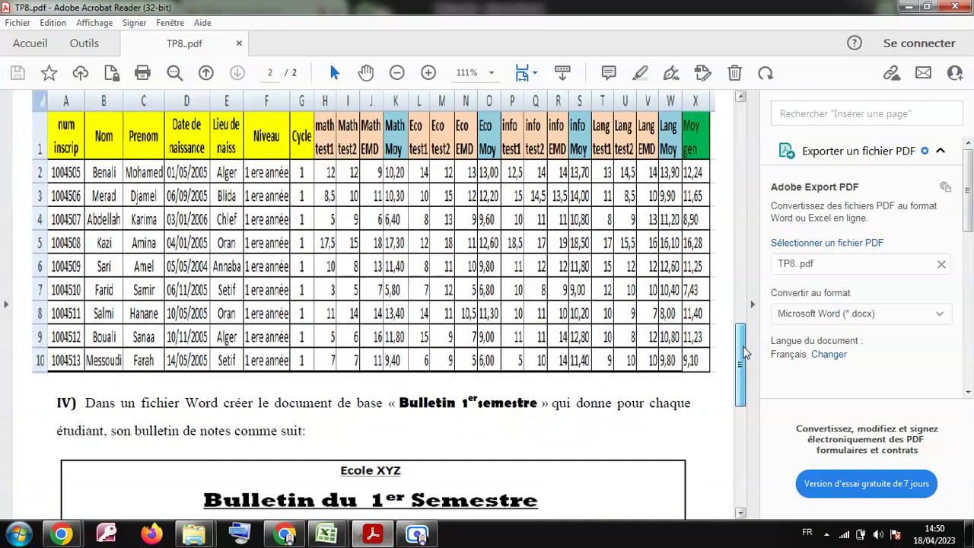
scroll(745, 351, down, 1)
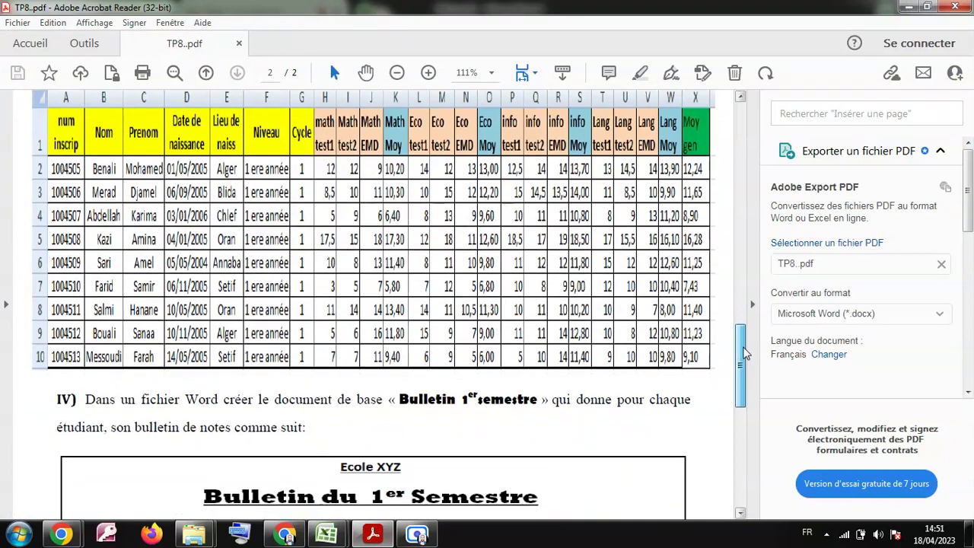
drag(746, 353, 744, 343)
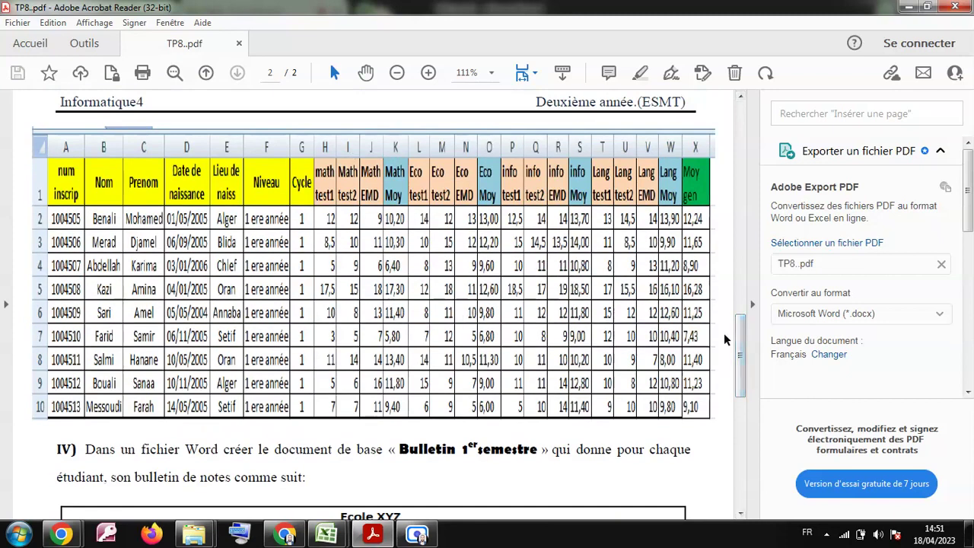
drag(740, 348, 741, 272)
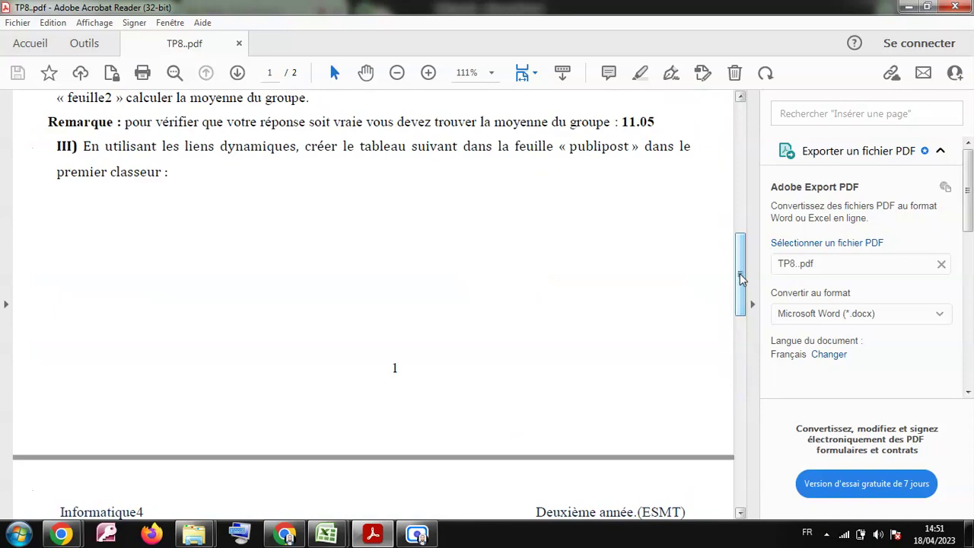
Step: Review the Bulletin du 1er Semestre template on page 2 and compare its merge fields with the publipost table
drag(740, 282, 743, 449)
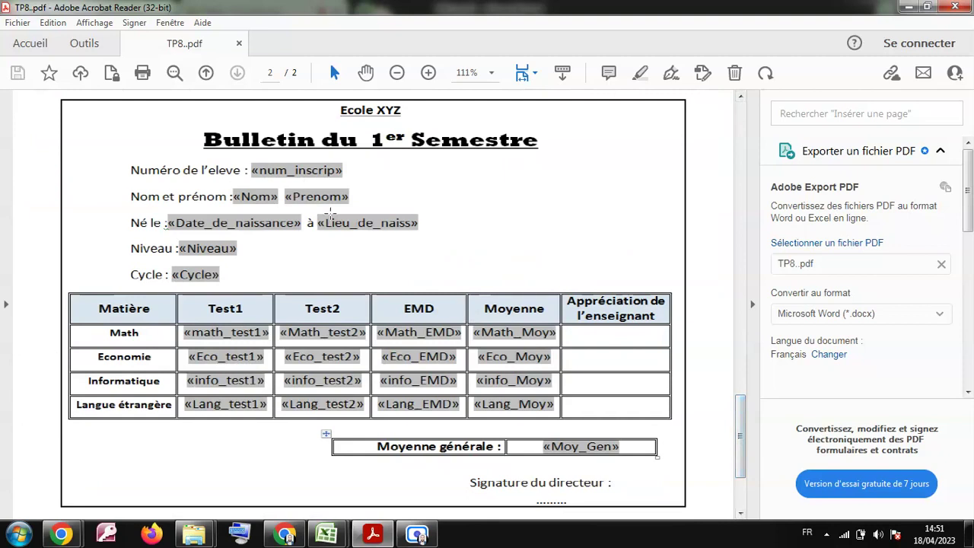
scroll(741, 424, up, 1)
drag(740, 423, 738, 420)
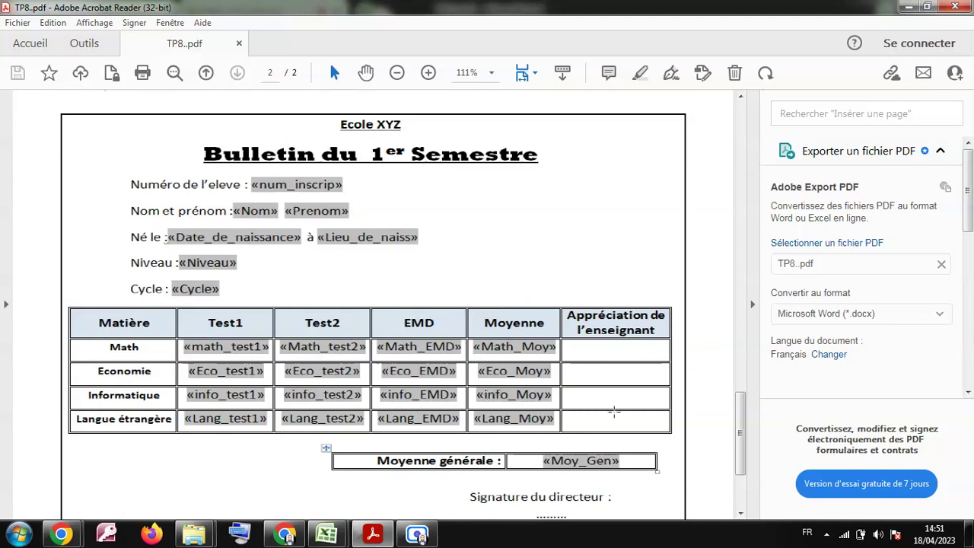
drag(739, 440, 739, 354)
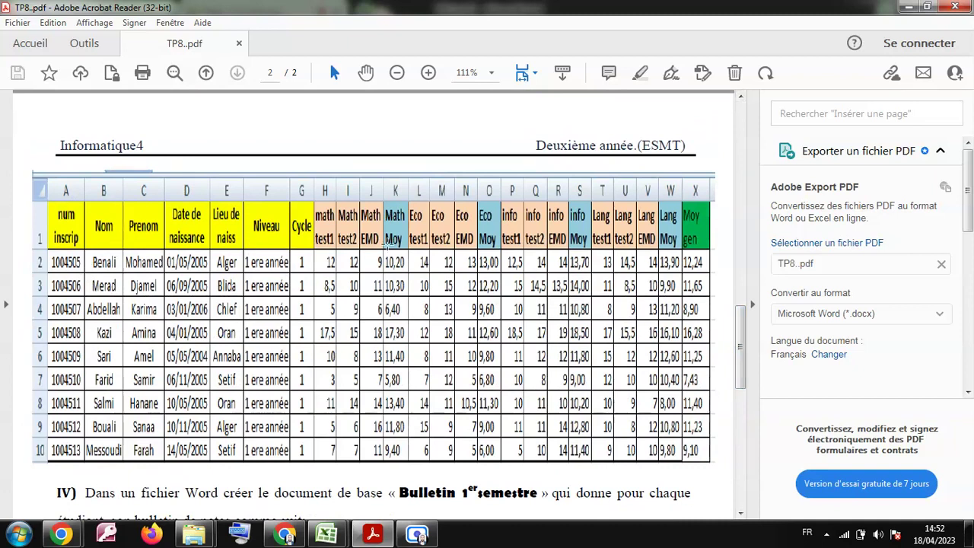
drag(742, 334, 744, 349)
drag(744, 350, 741, 429)
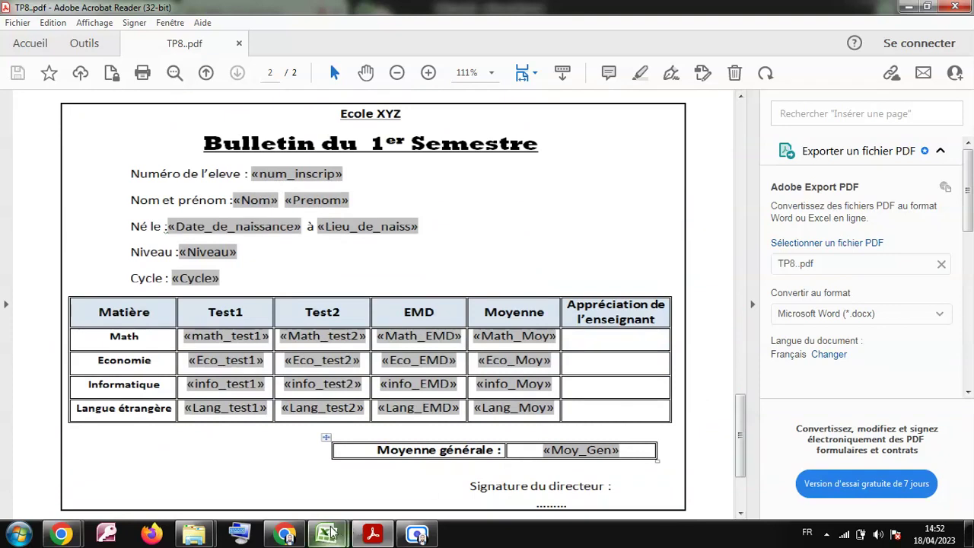
Step: Switch to the TP8 folder in Windows Explorer and preview the Word document TP8 (part3)
mouse_move(191, 538)
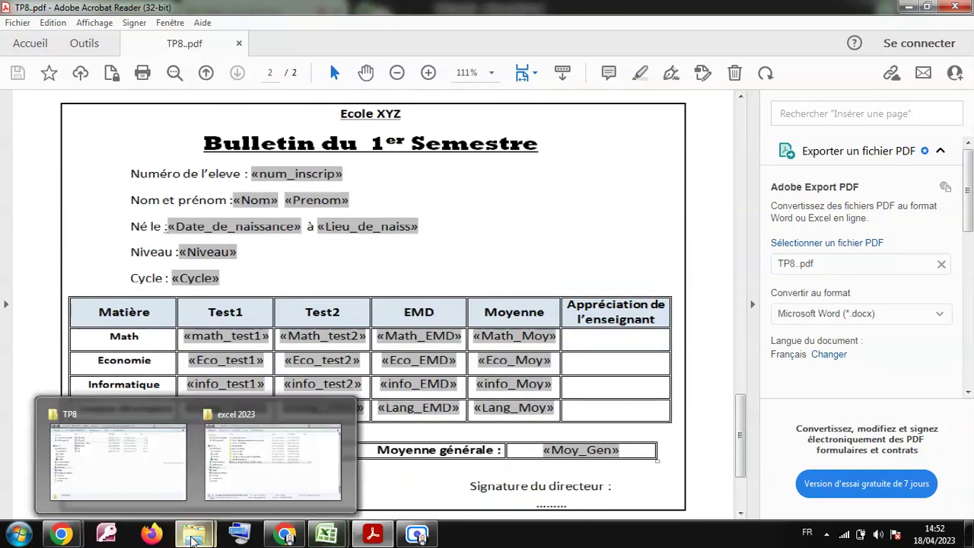
click(273, 457)
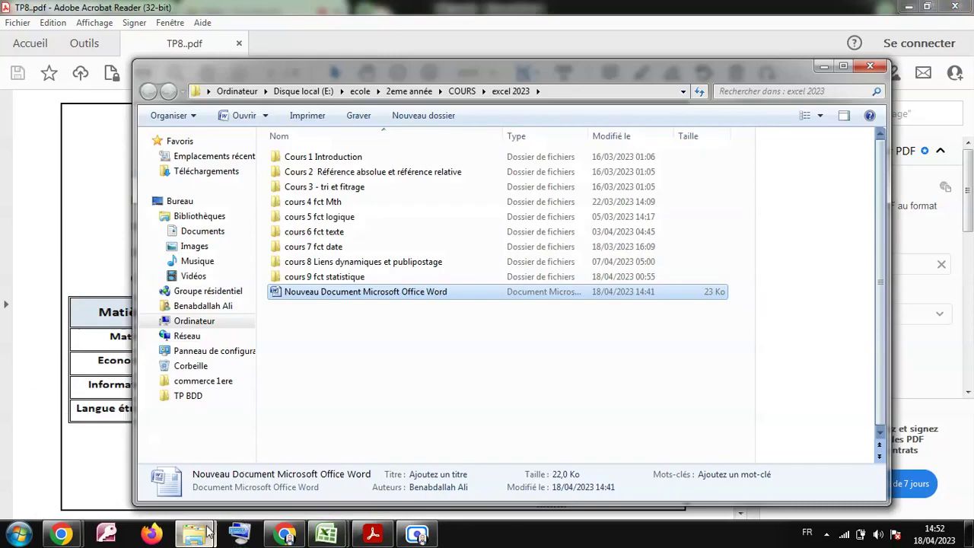
mouse_move(199, 534)
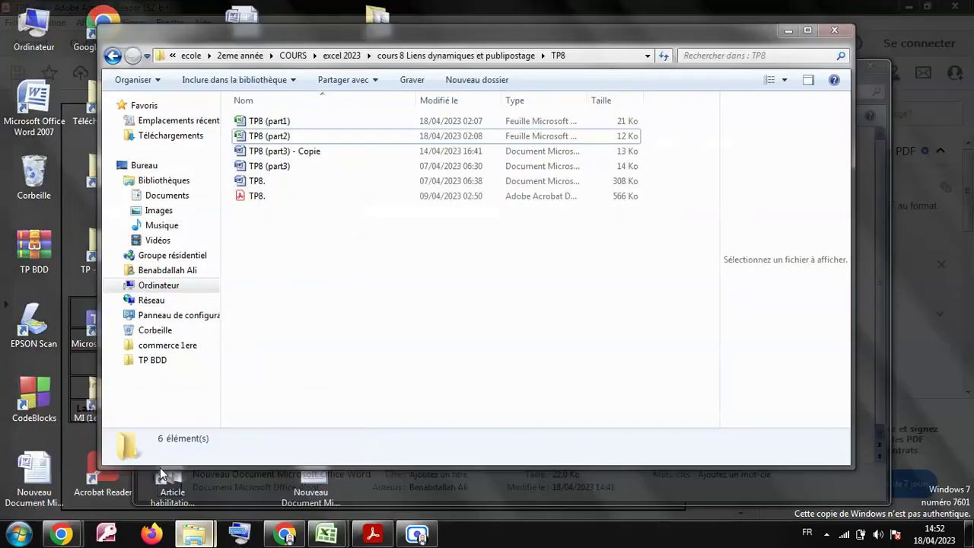
click(160, 467)
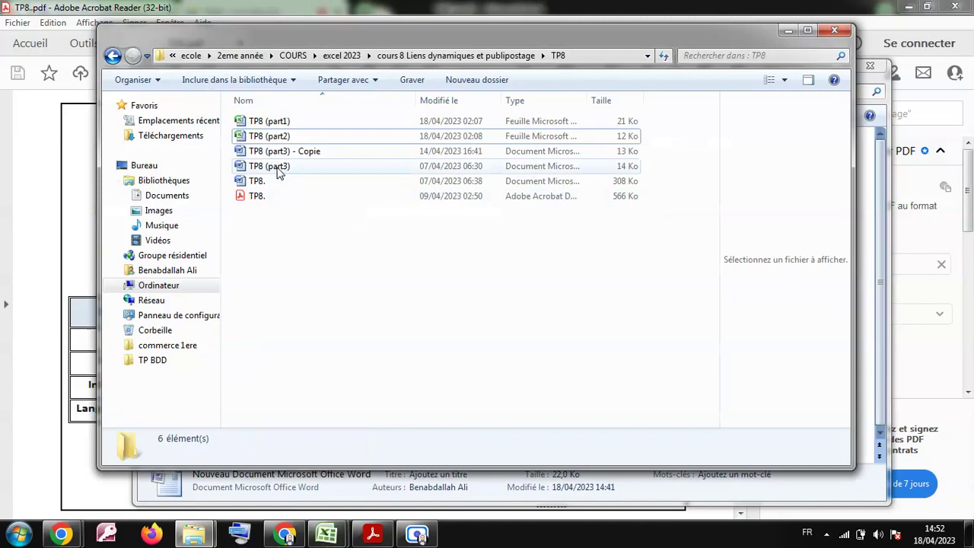
key(Down)
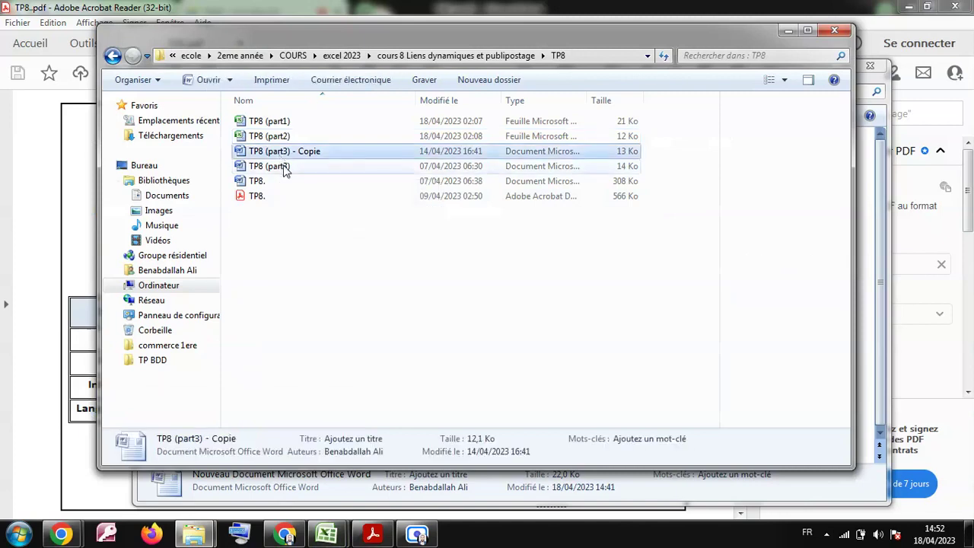
click(283, 167)
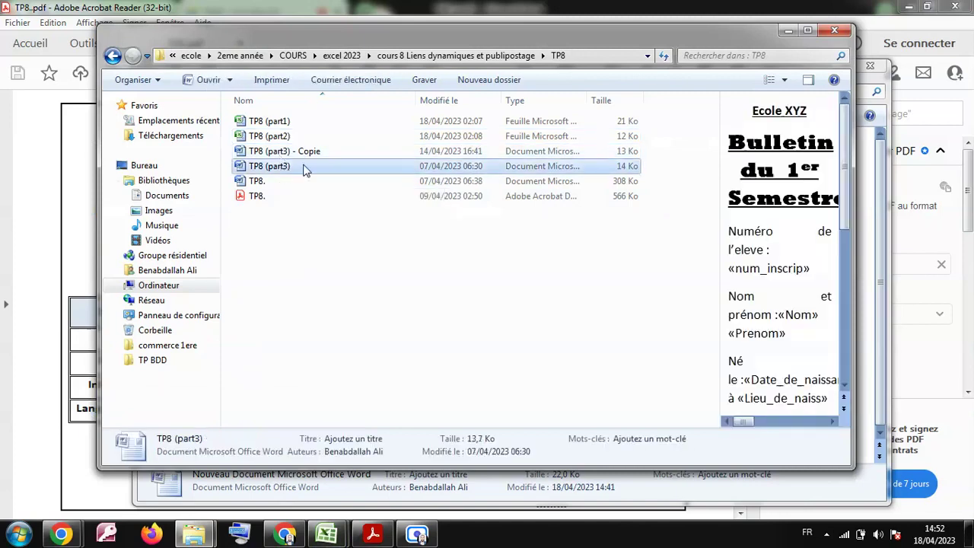
Step: Close the Excel workbooks TP8 (part1) and TP8 (part2), saving the changes to both
mouse_move(329, 535)
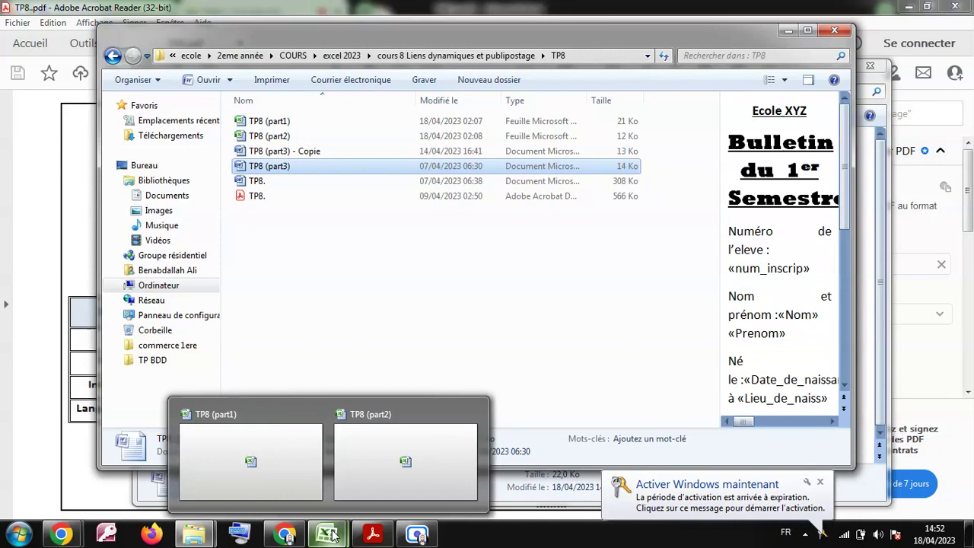
right_click(331, 534)
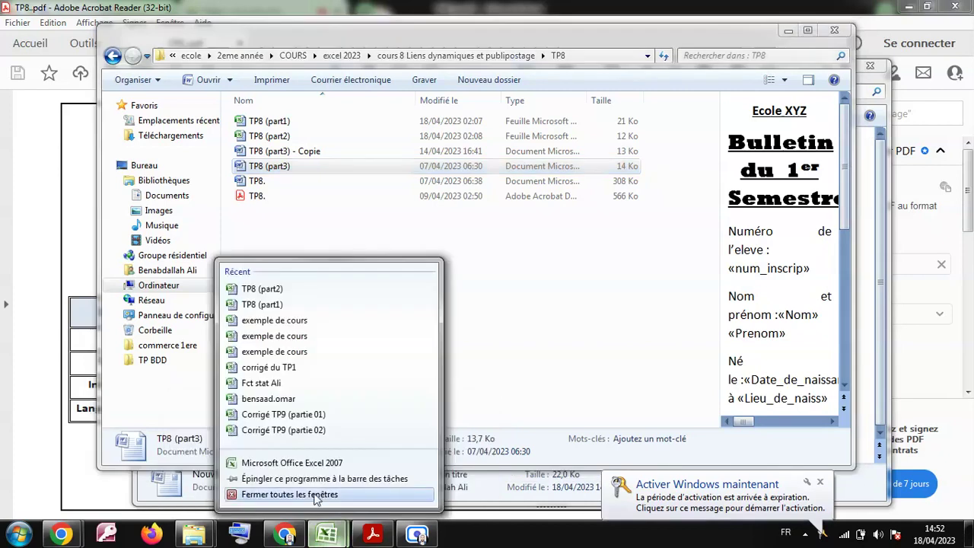
click(318, 496)
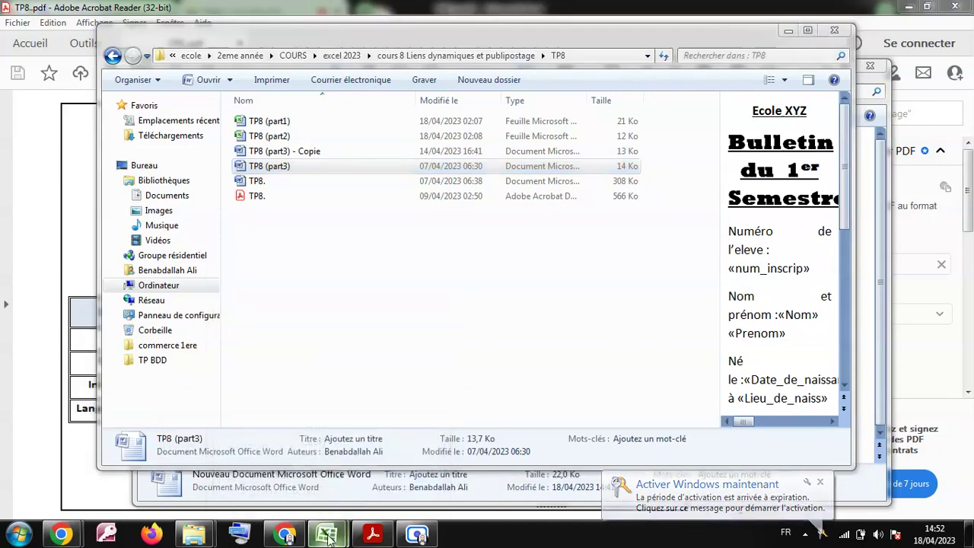
click(787, 29)
click(822, 67)
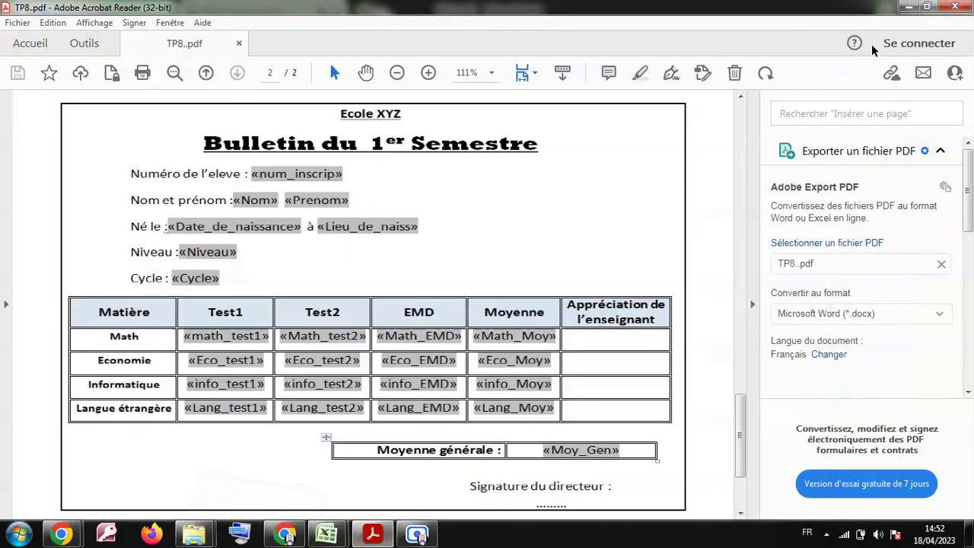
click(908, 7)
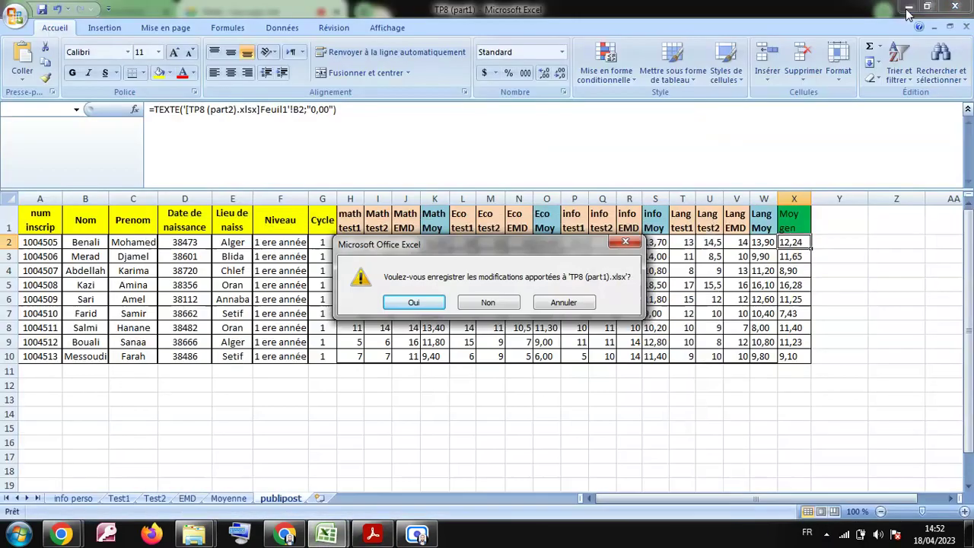
click(414, 301)
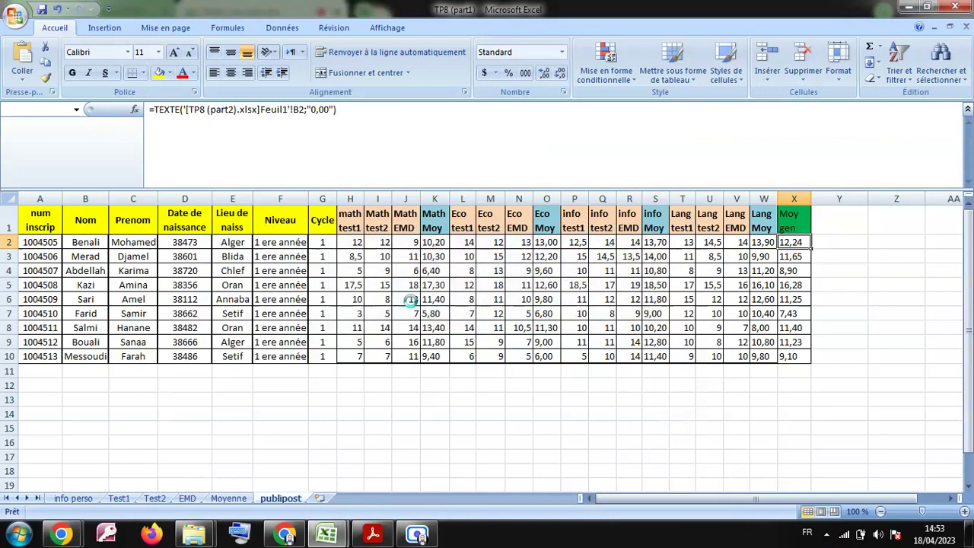
right_click(323, 535)
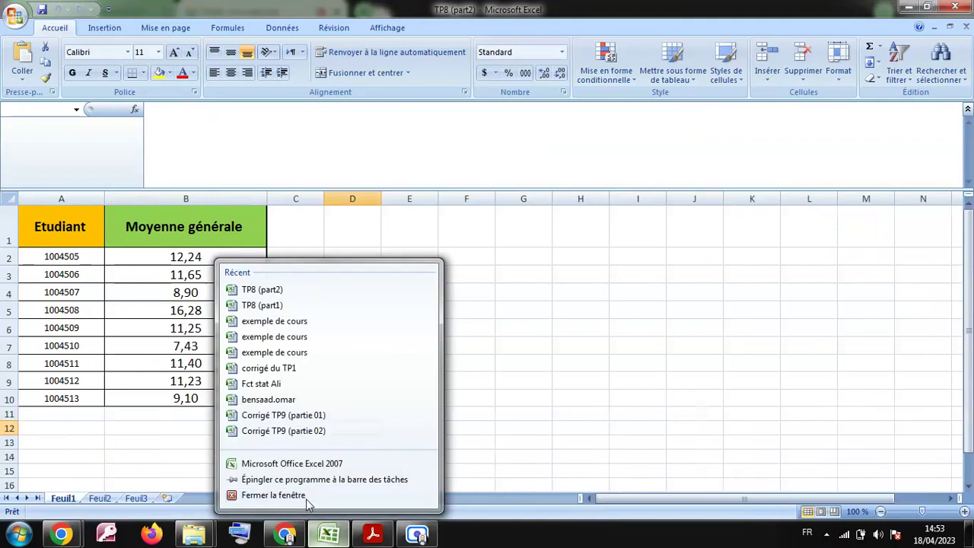
click(306, 499)
click(428, 302)
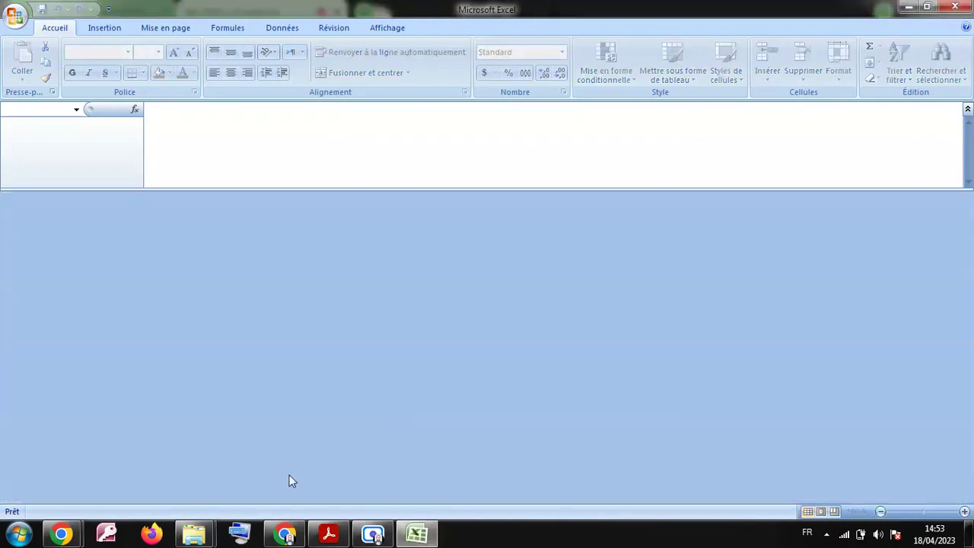
Step: Open TP8 (part3) from the TP8 folder in Word and allow the SQL query that loads the publipost data
mouse_move(194, 534)
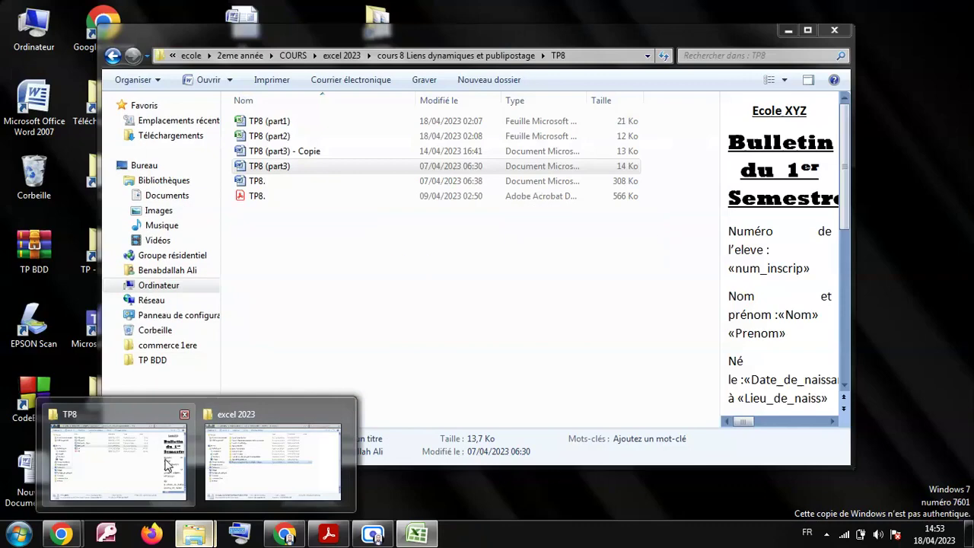
click(118, 457)
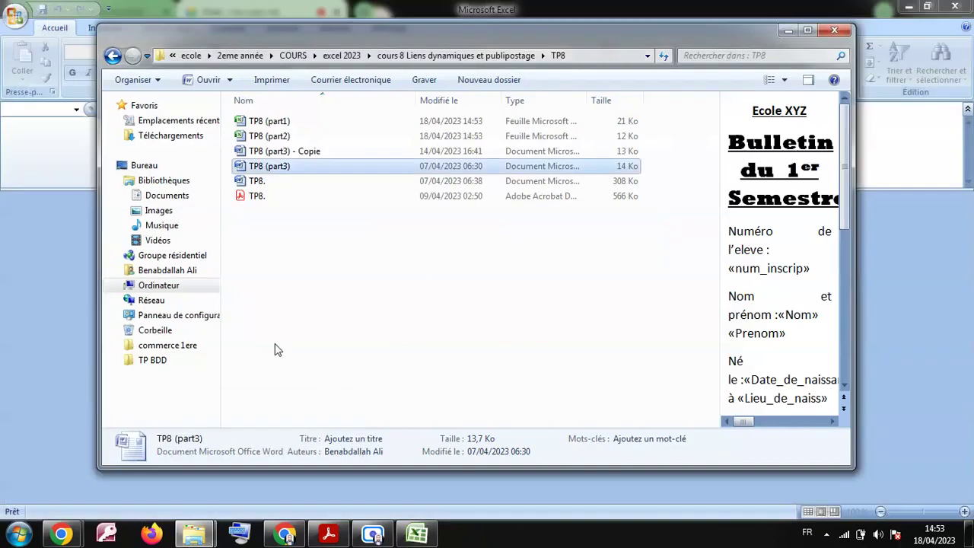
click(300, 173)
click(305, 156)
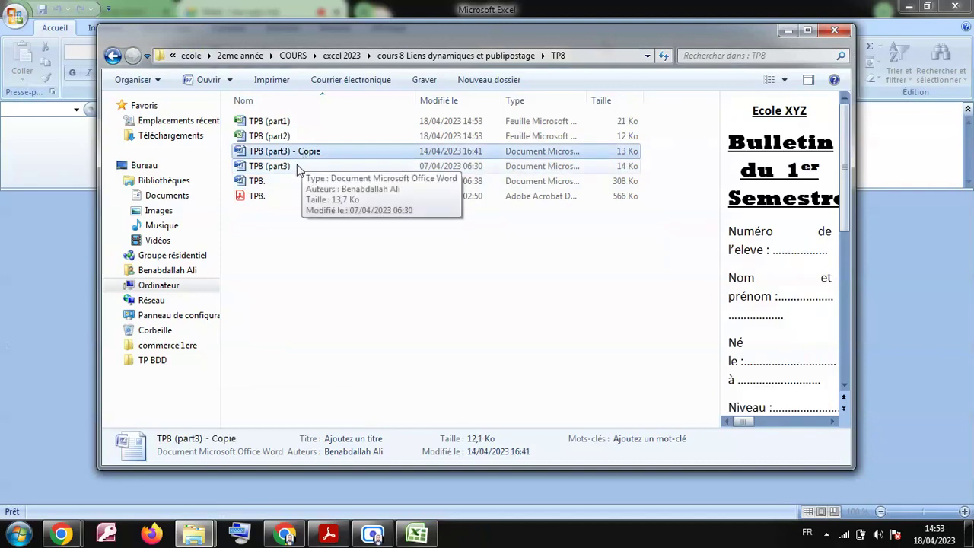
double_click(297, 168)
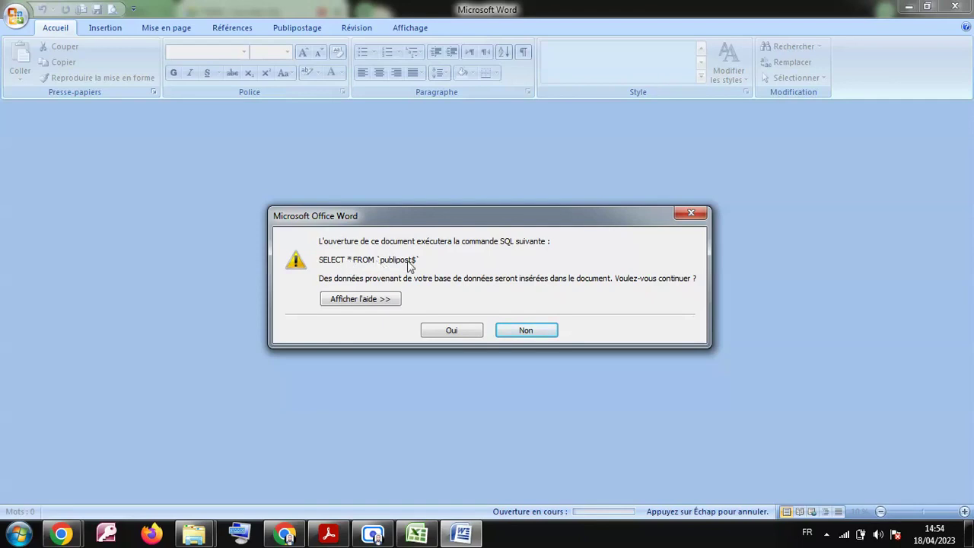
click(452, 331)
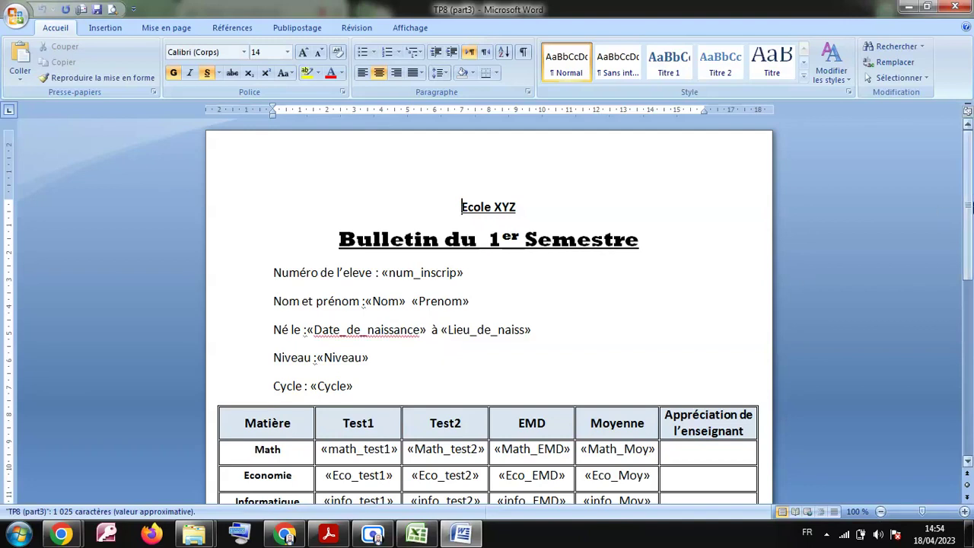
Step: Examine the merge fields in the student details, the grades table and the Moyenne générale box of the bulletin
drag(971, 209, 971, 214)
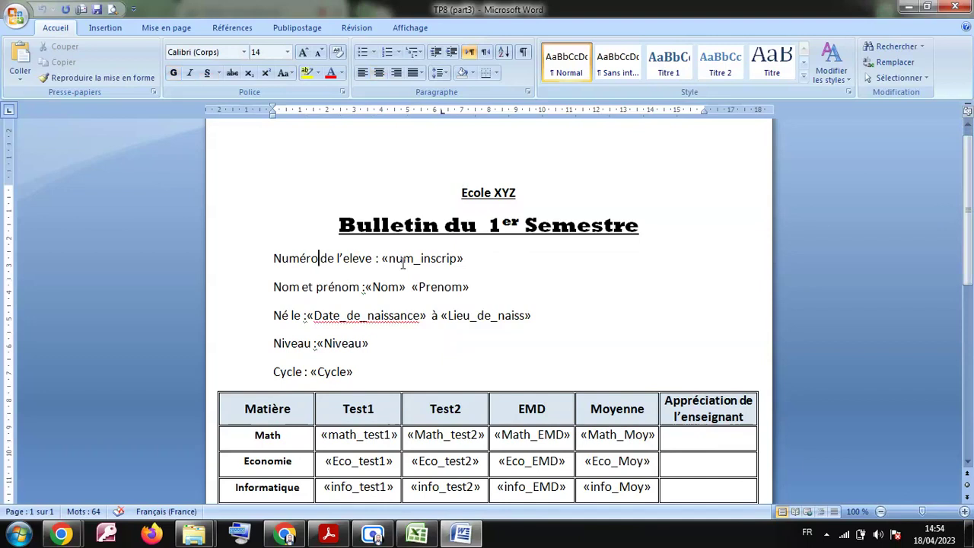
click(404, 260)
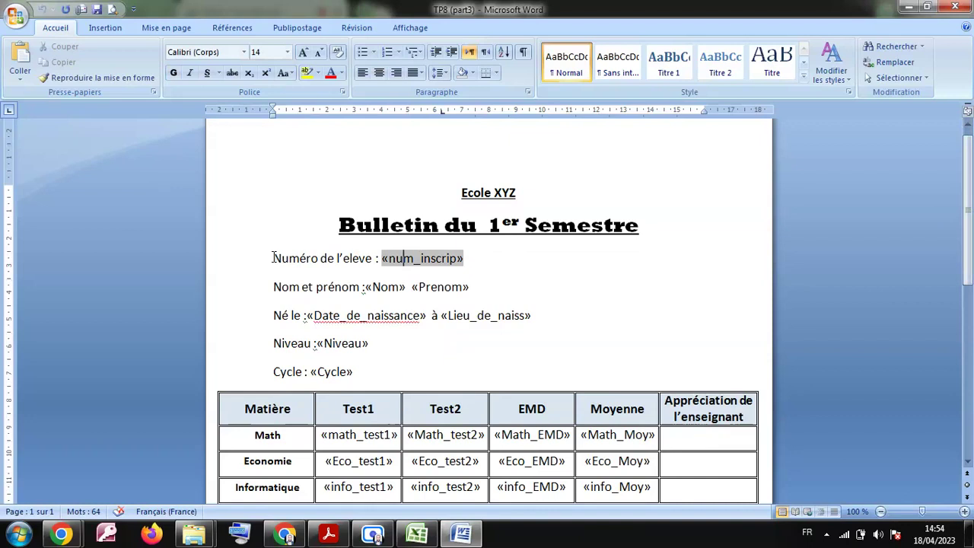
drag(273, 257, 408, 372)
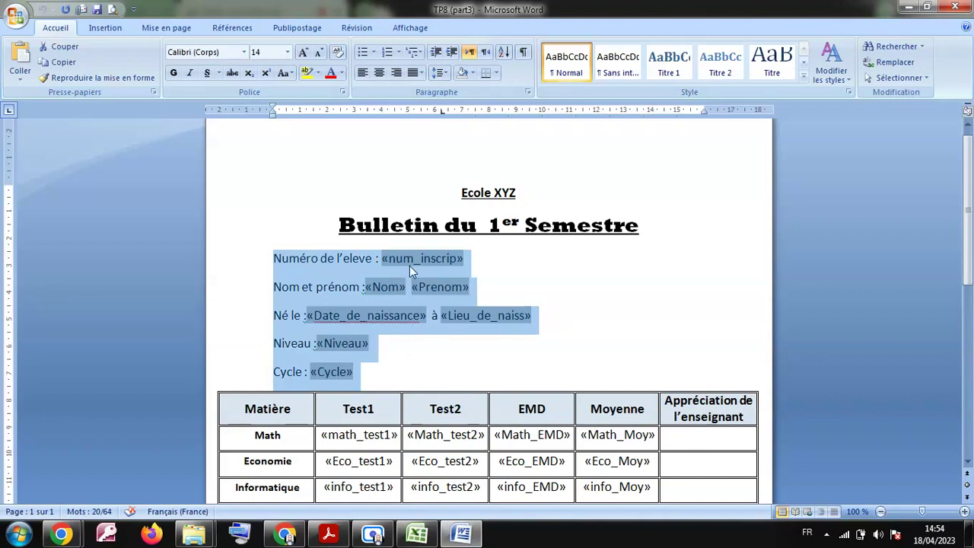
click(361, 318)
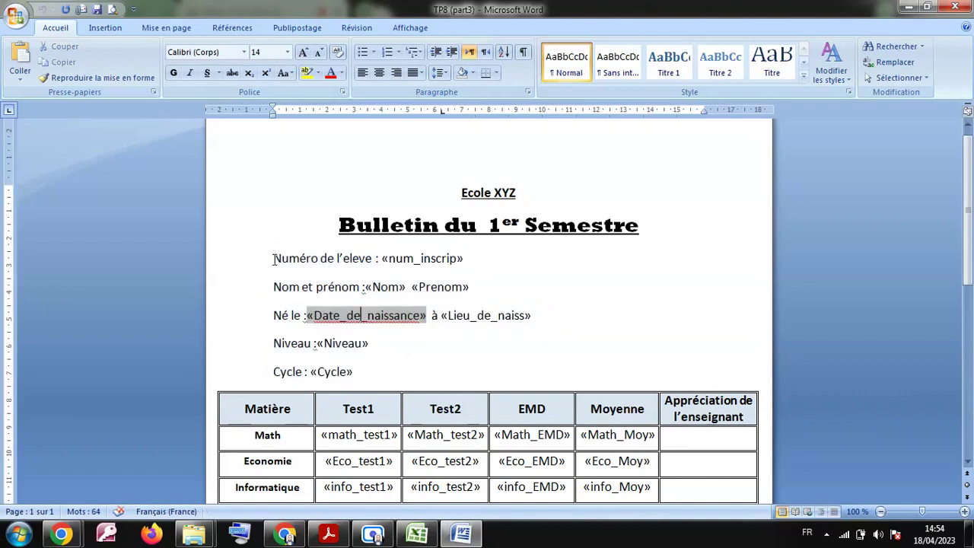
drag(271, 257, 722, 445)
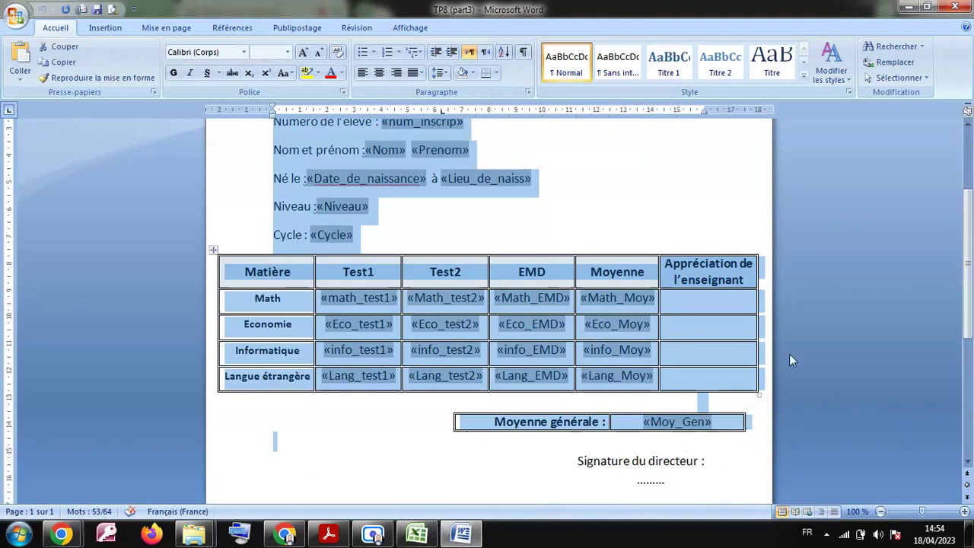
drag(972, 276, 972, 240)
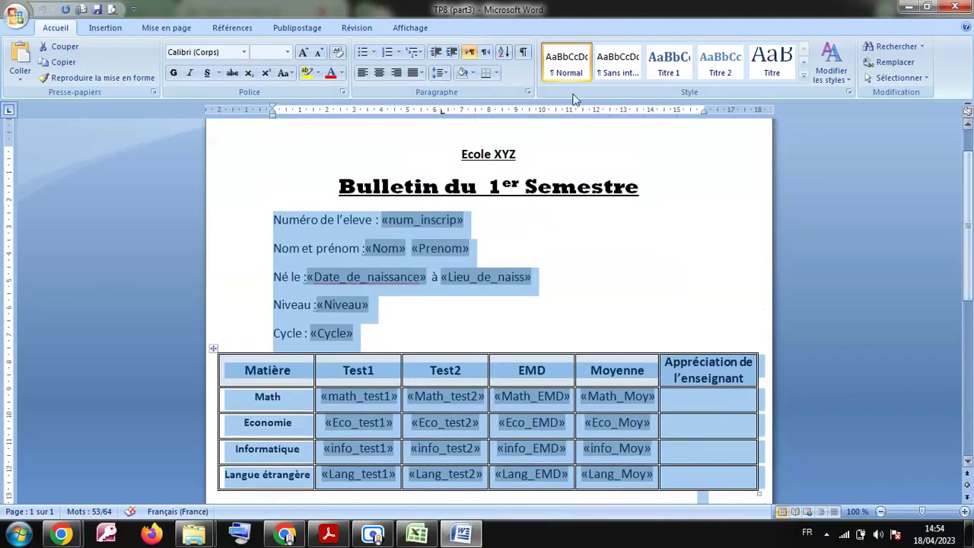
Step: Preview the mail merge results and check the merged student number, name, first name and place of birth fields
click(296, 29)
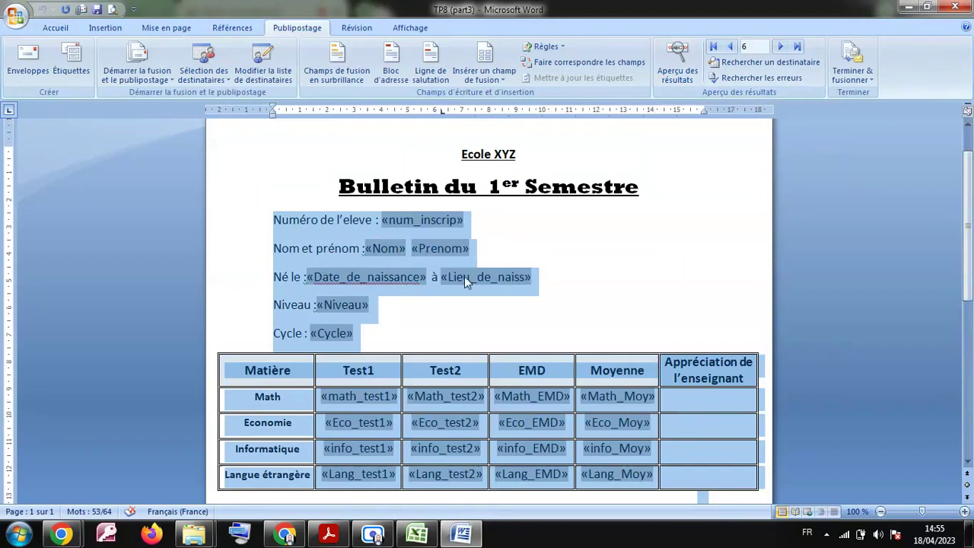
click(678, 76)
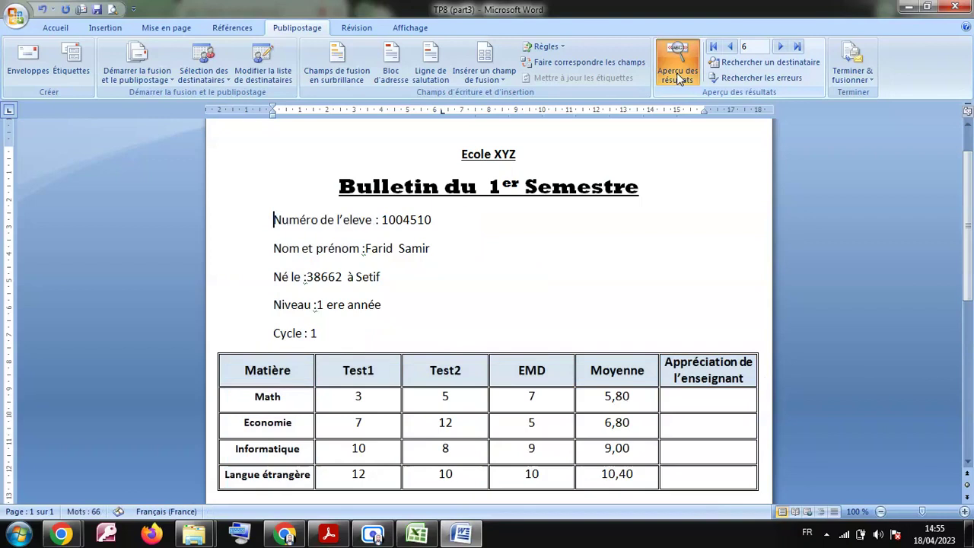
drag(382, 219, 418, 219)
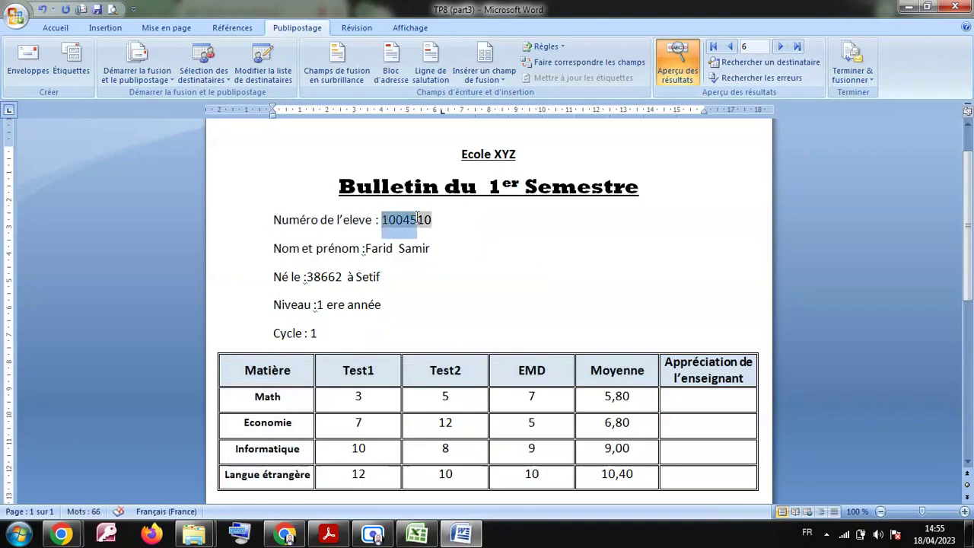
click(418, 219)
click(378, 248)
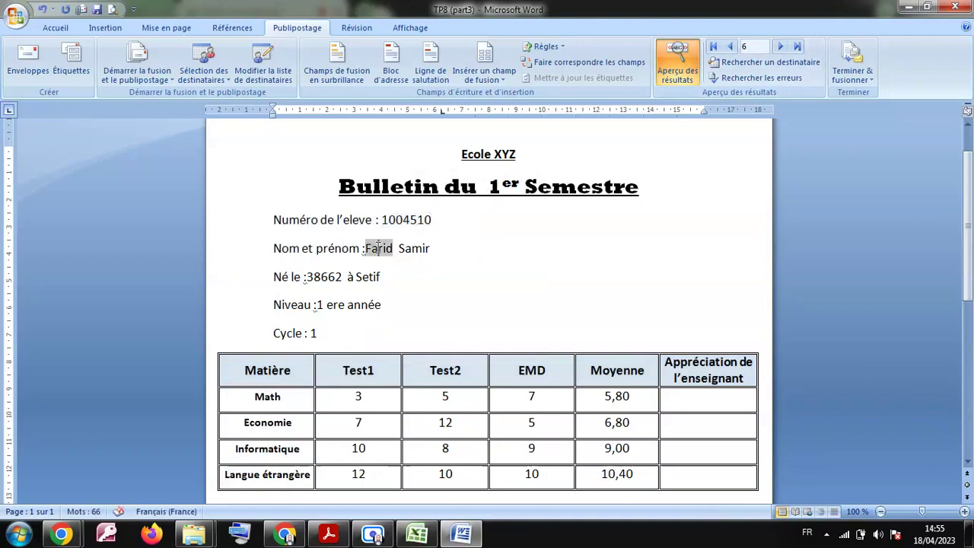
click(407, 248)
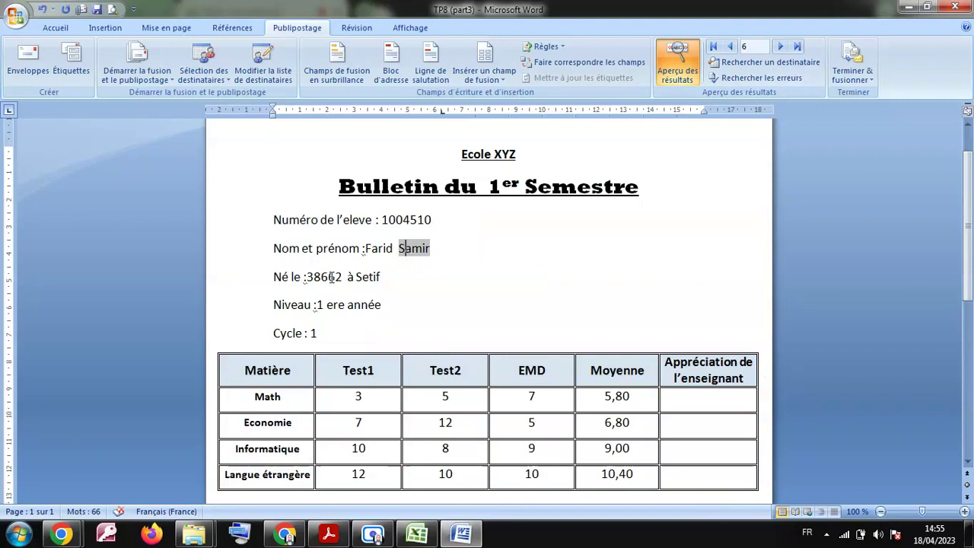
click(365, 276)
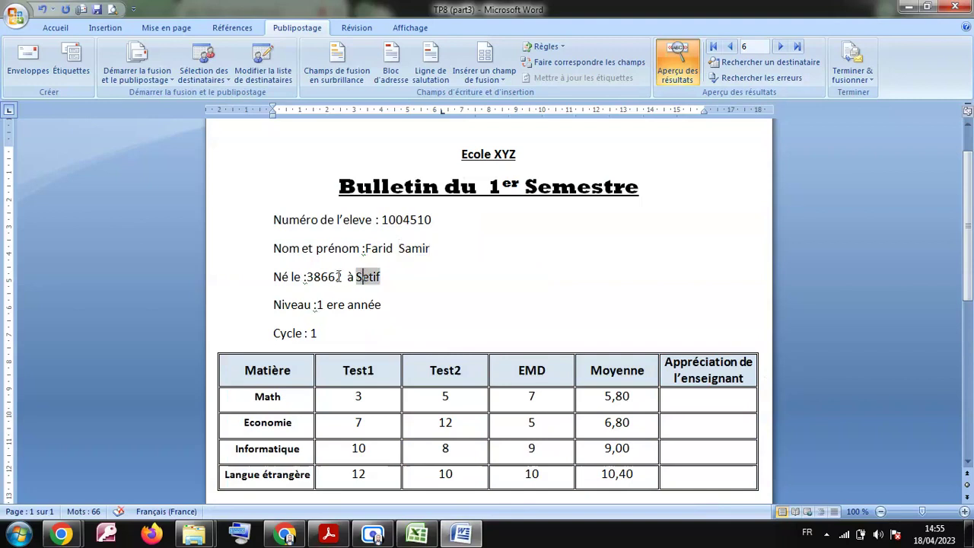
Step: Check the merged date of birth on the Né le line of the previewed bulletin
click(320, 276)
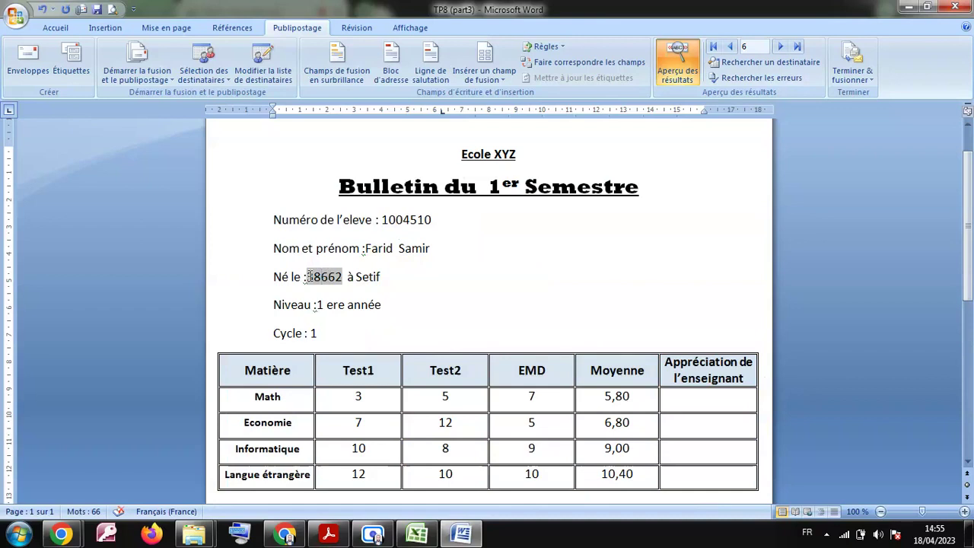
drag(309, 276, 333, 276)
key(Right)
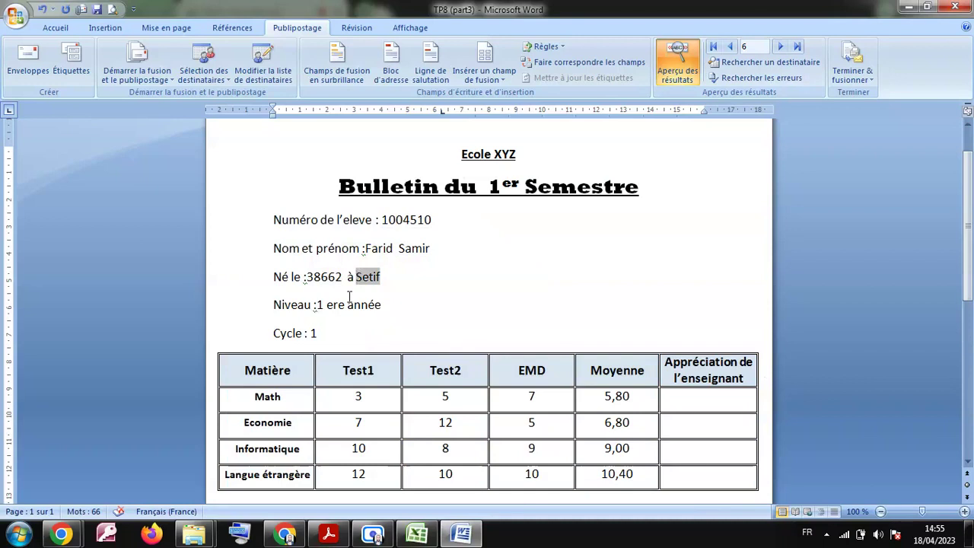
Step: Close TP8 (part3), saving its changes, and open the TP8 (part1) workbook from the TP8 folder
click(950, 8)
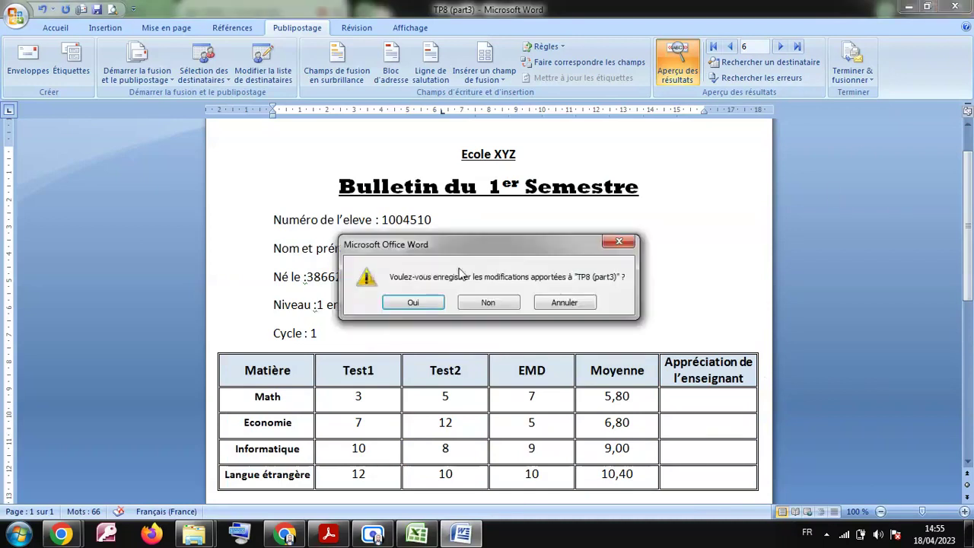
click(424, 304)
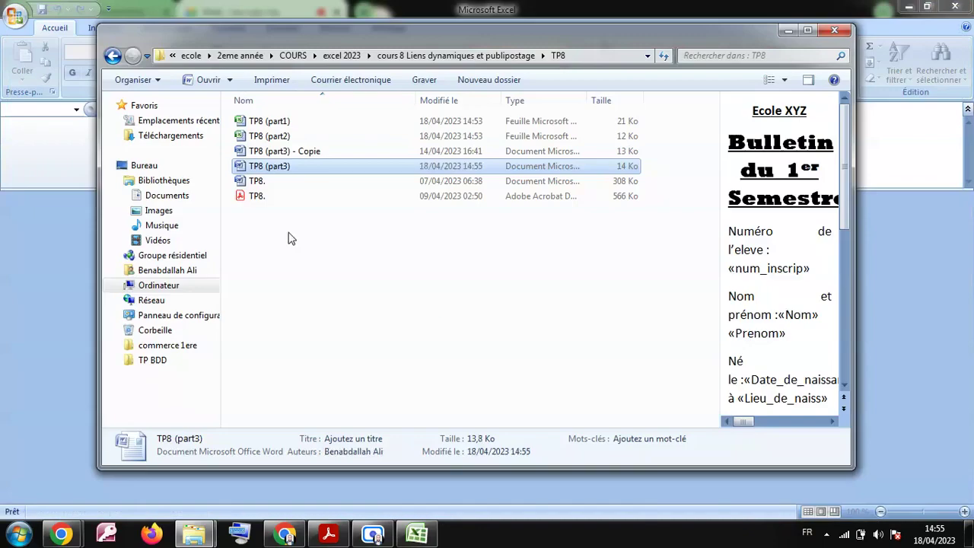
click(287, 122)
double_click(287, 122)
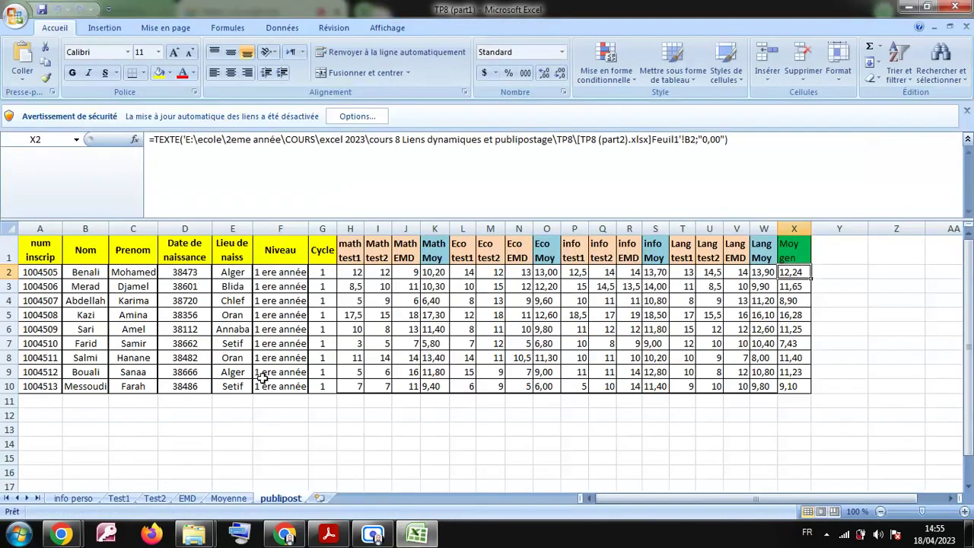
Step: Format the Date de naissance cells D2:D10 on the publipost sheet as short dates
click(194, 274)
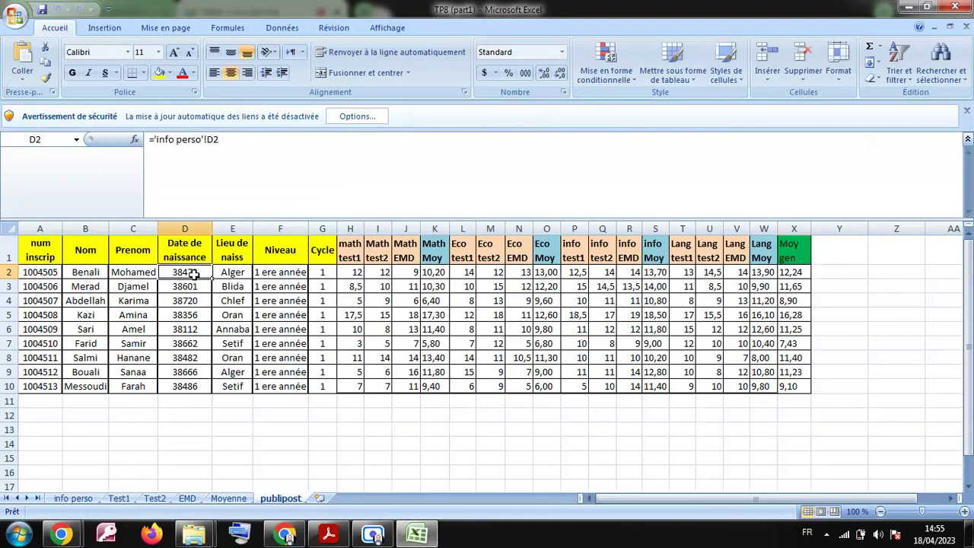
drag(194, 274, 191, 388)
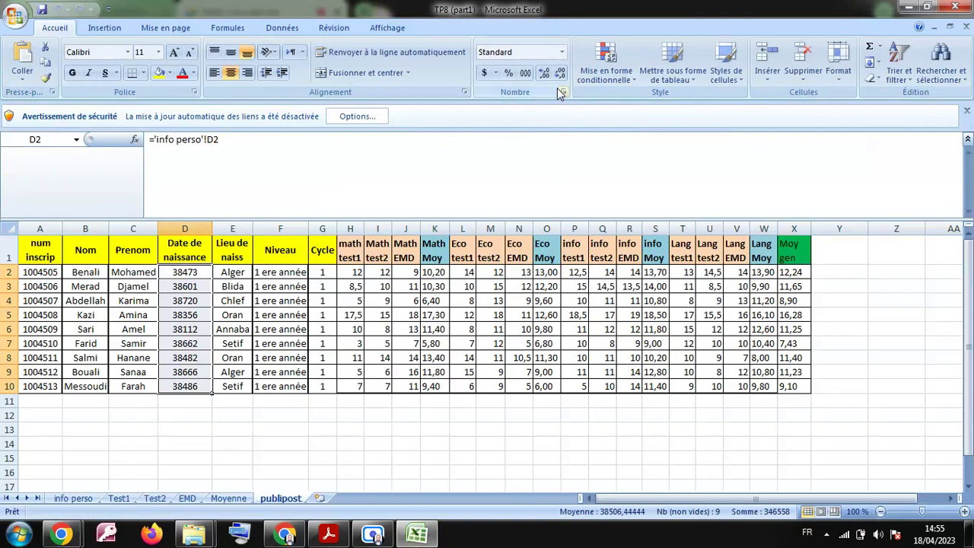
click(562, 52)
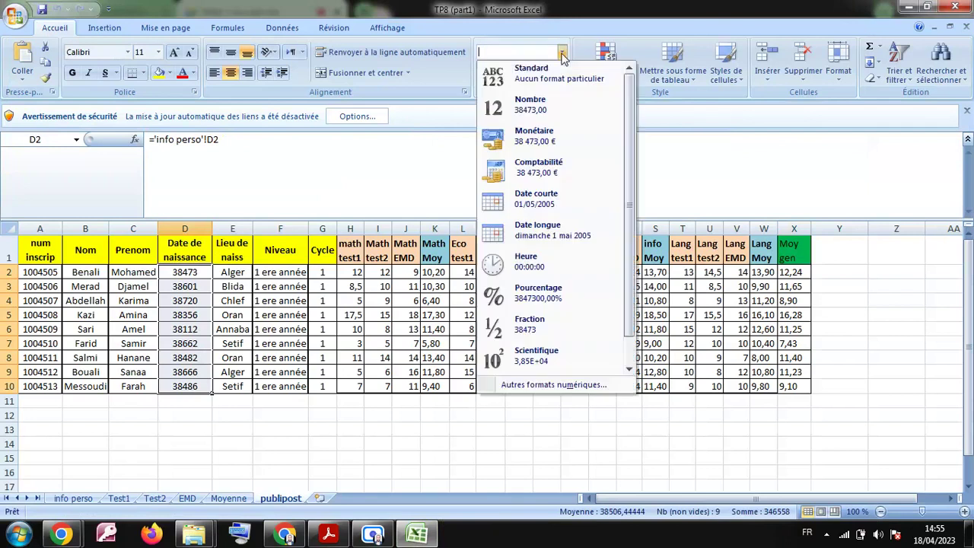
click(536, 198)
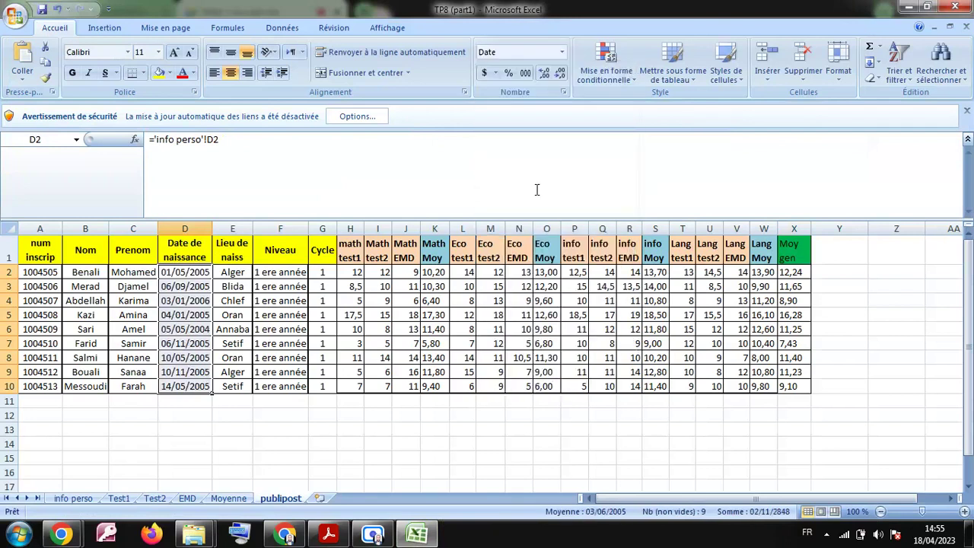
click(232, 411)
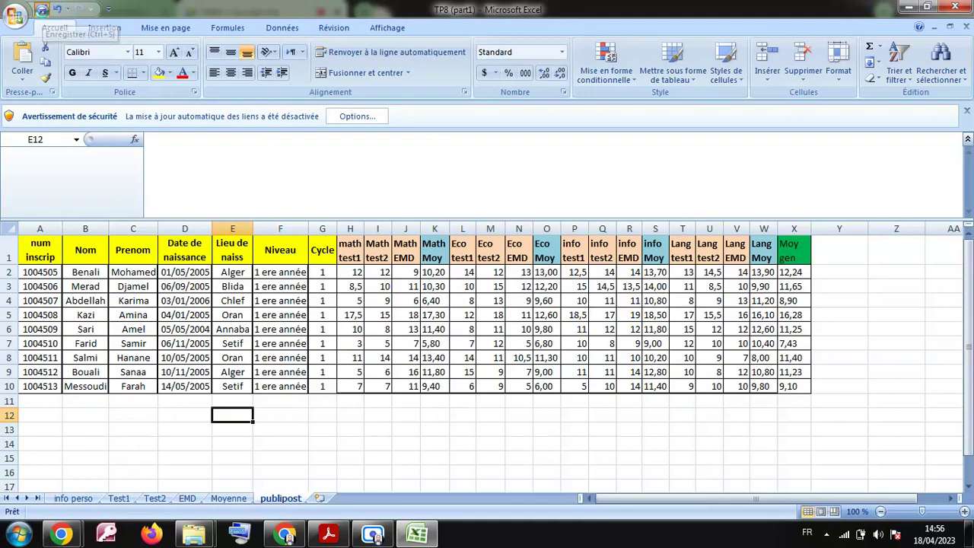
Step: Close TP8 (part1) with its changes saved and reopen TP8 (part3) from the TP8 folder in Word
click(955, 8)
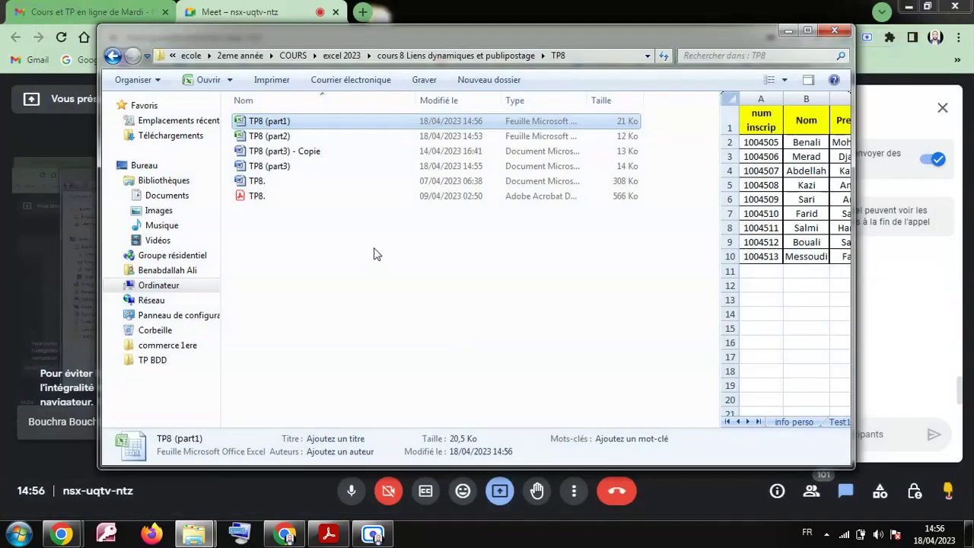
click(291, 168)
double_click(291, 167)
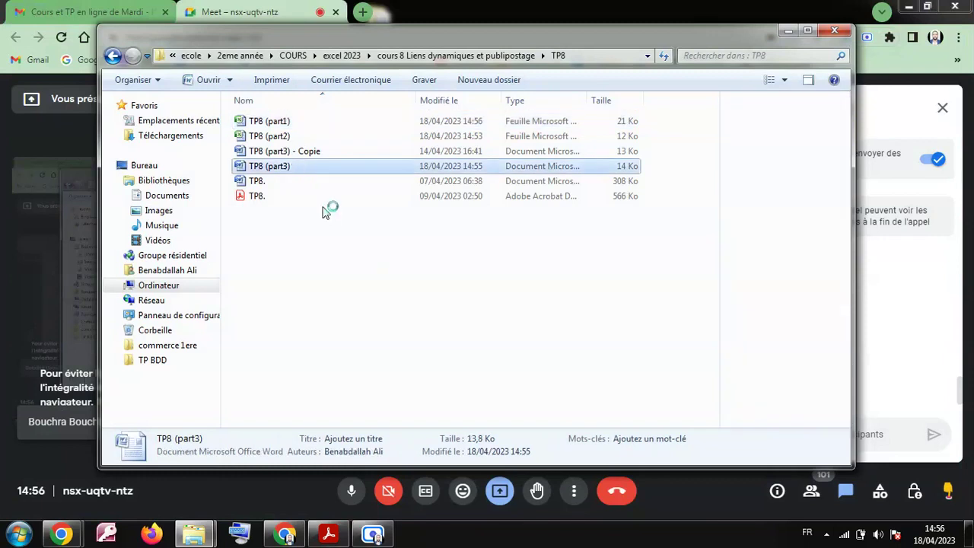